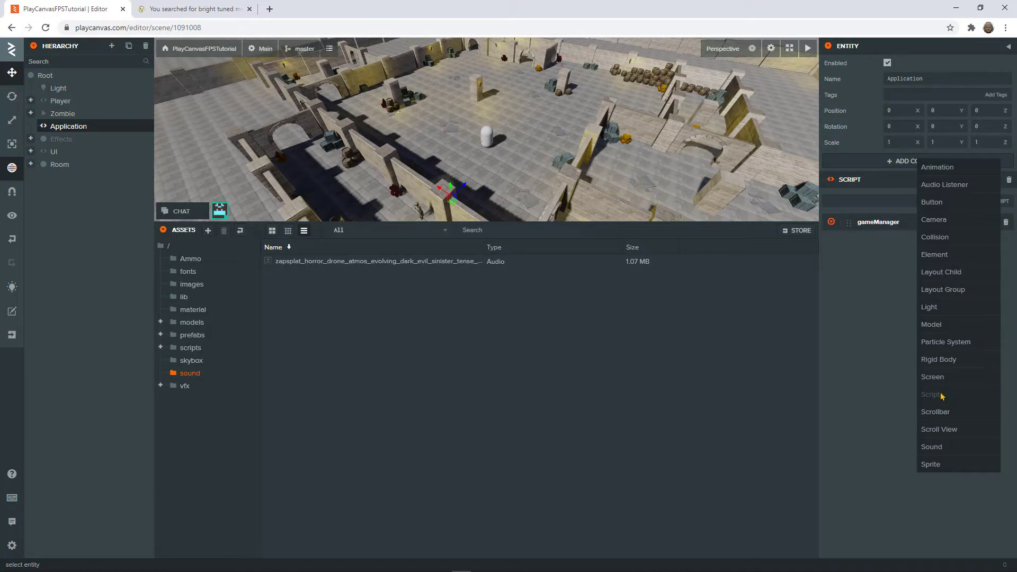
click(932, 448)
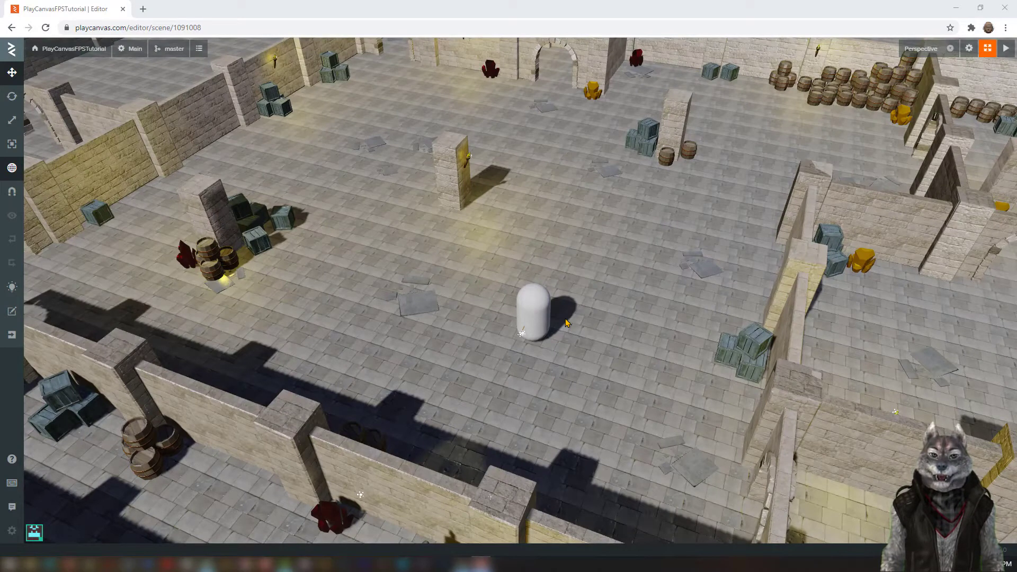
drag(524, 360, 565, 343)
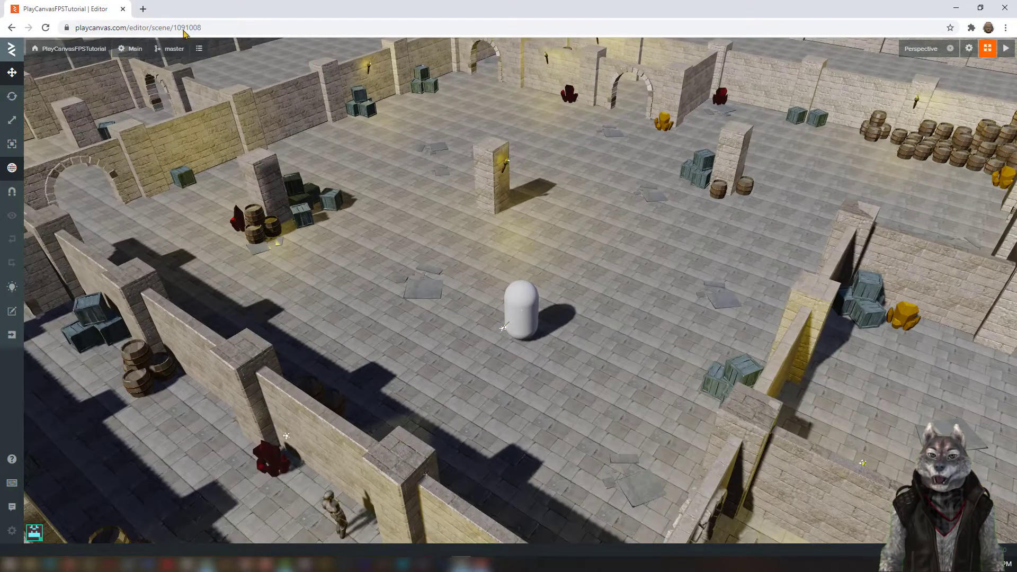
Step: Search the web for zapsplat in a new browser tab and open the ZapSplat website
click(143, 9)
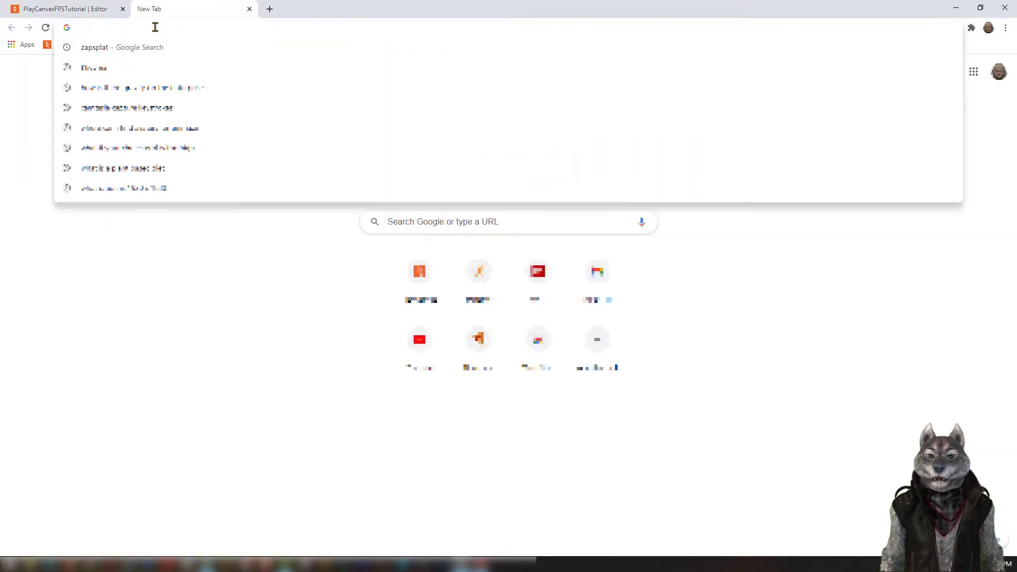
text(za)
key(Return)
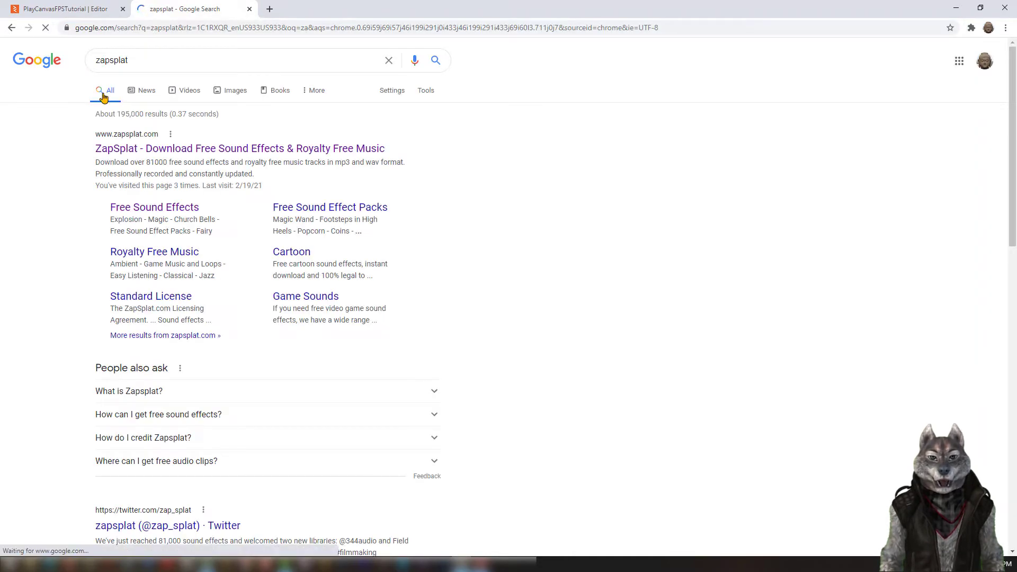
click(233, 150)
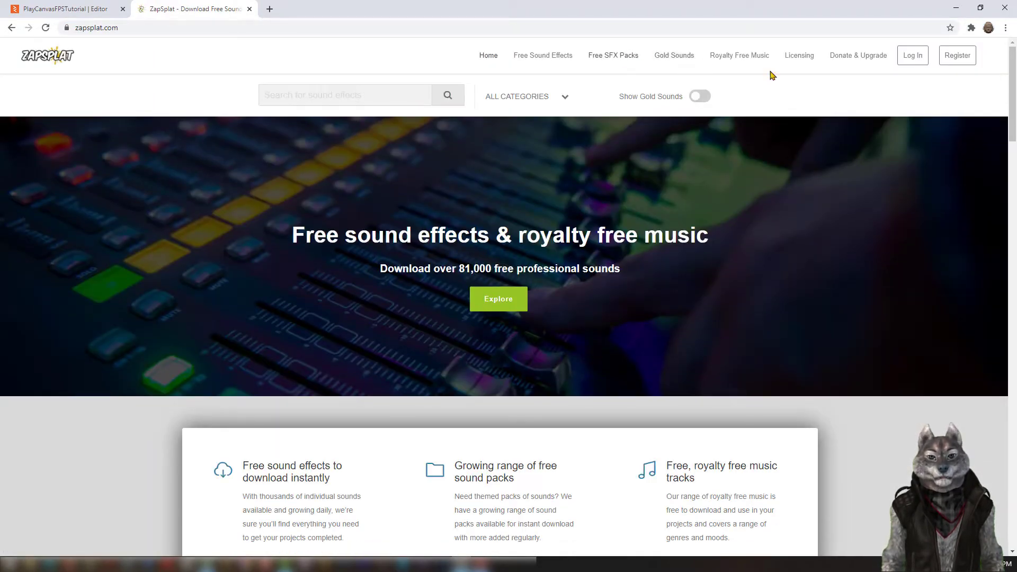
Step: Log in to ZapSplat with the prefilled account credentials and open the free sound effect categories
click(913, 55)
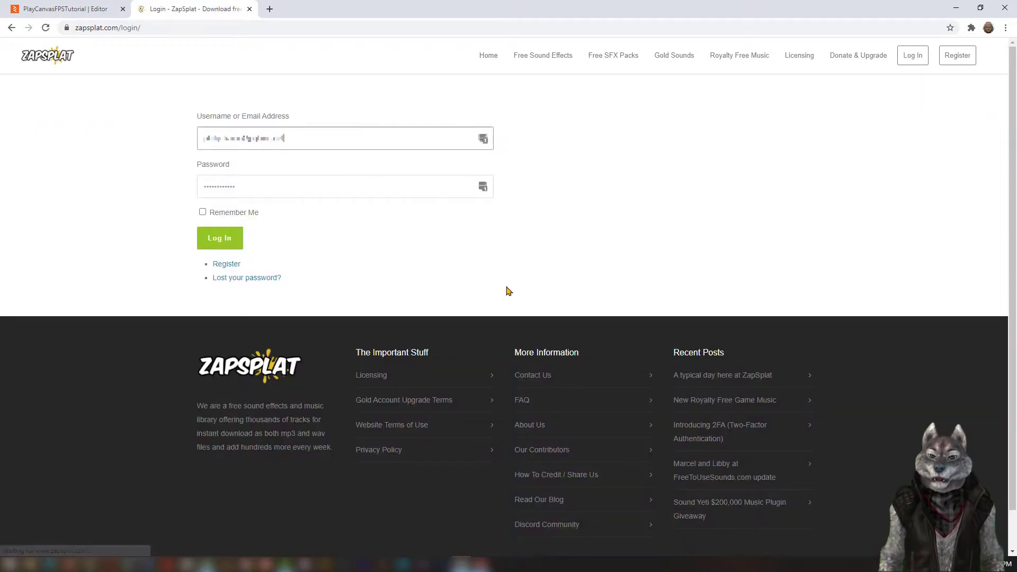
click(220, 238)
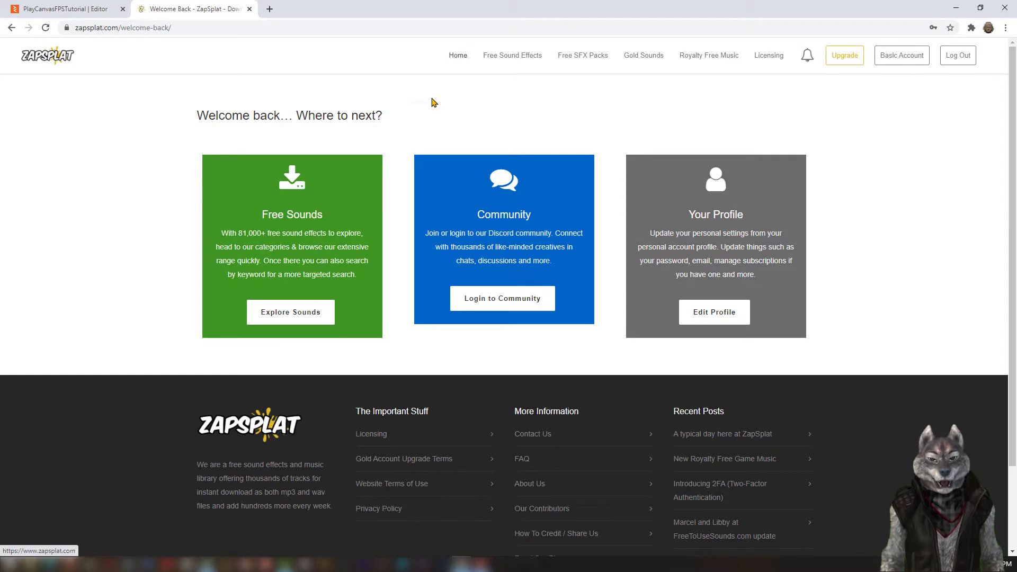
click(273, 321)
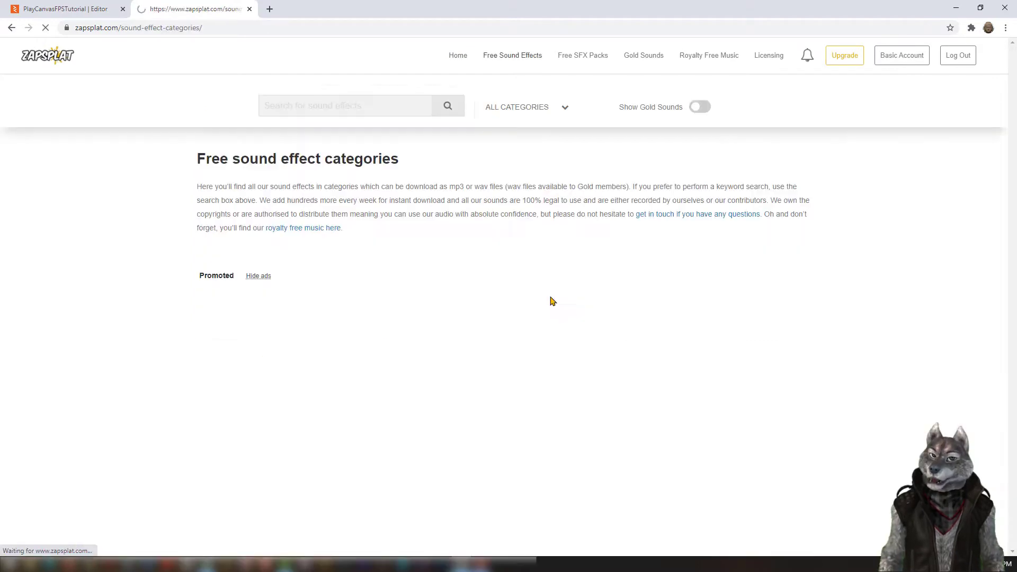
Step: Search the sound effects library for "horror zombie groan"
click(350, 98)
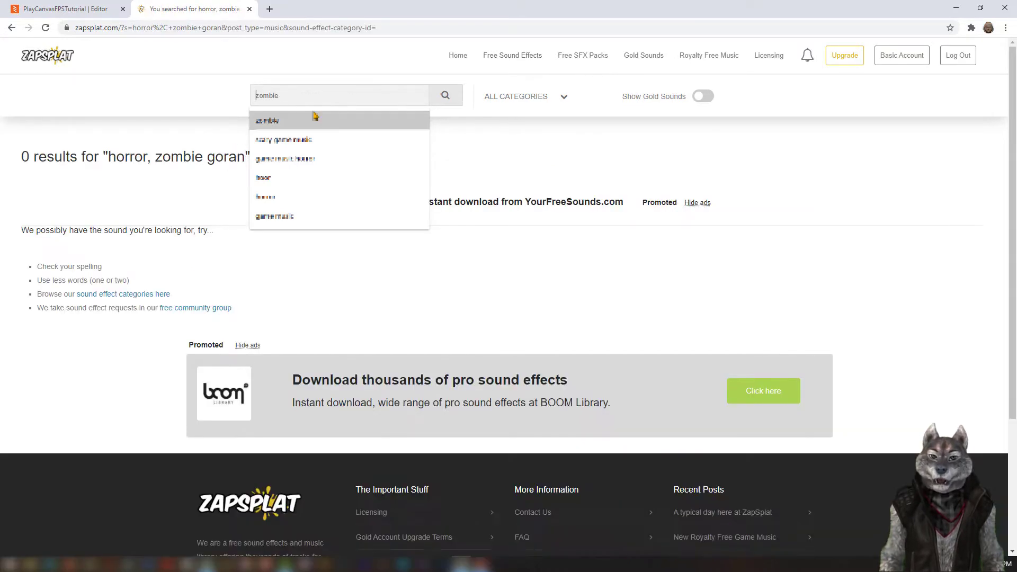
click(325, 101)
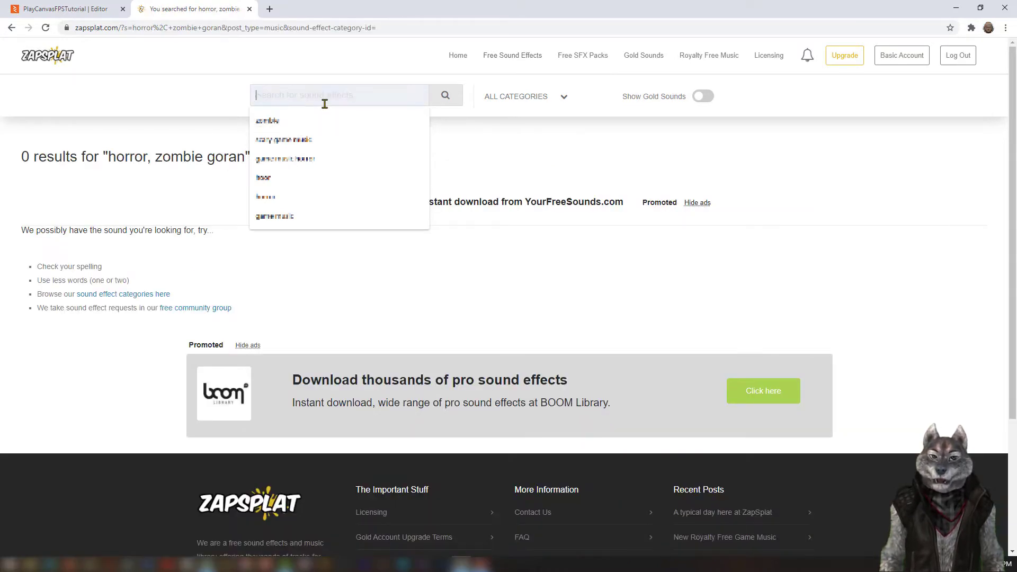
text(horror zom)
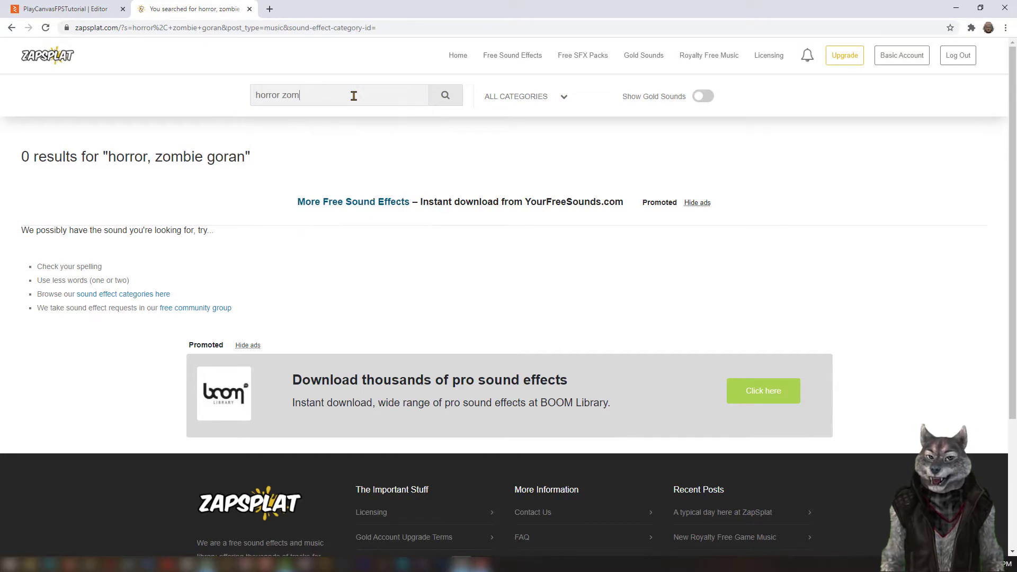
text(bie groan)
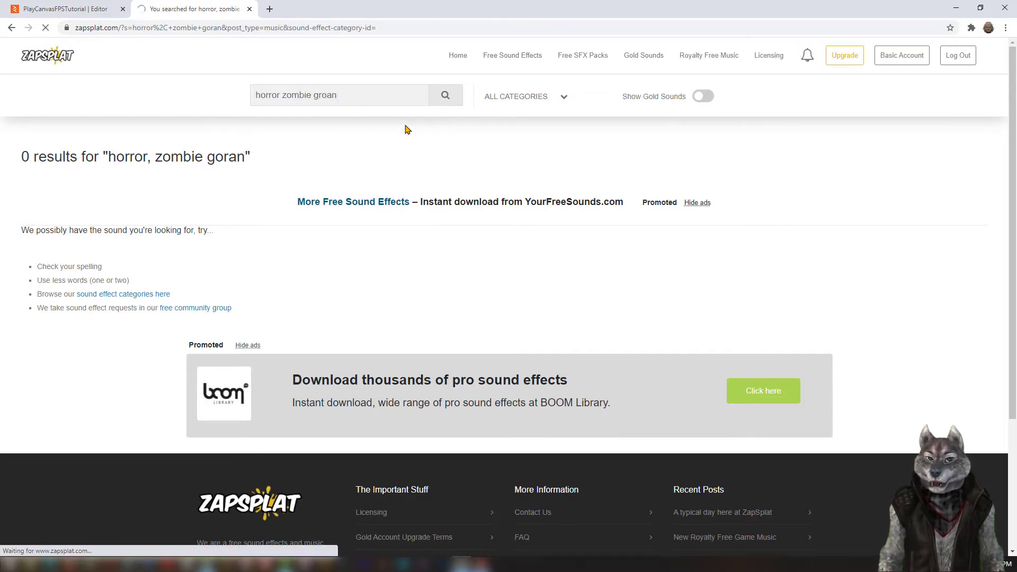
key(Return)
Step: On the second results page, preview "Horror, zombie (male) groan 9" and download it as an MP3
scroll(170, 351, down, 15)
click(523, 350)
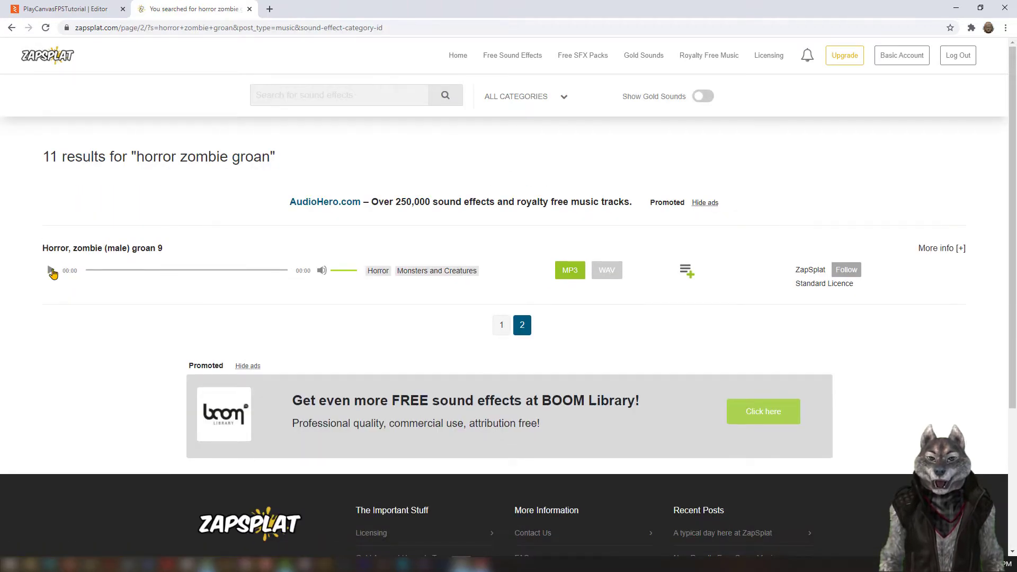
click(50, 272)
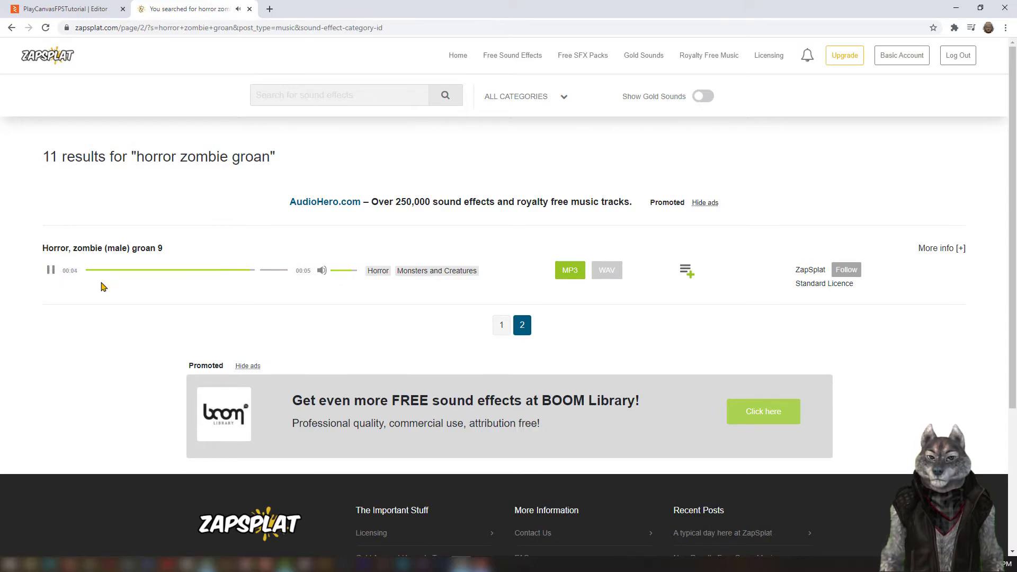
click(571, 272)
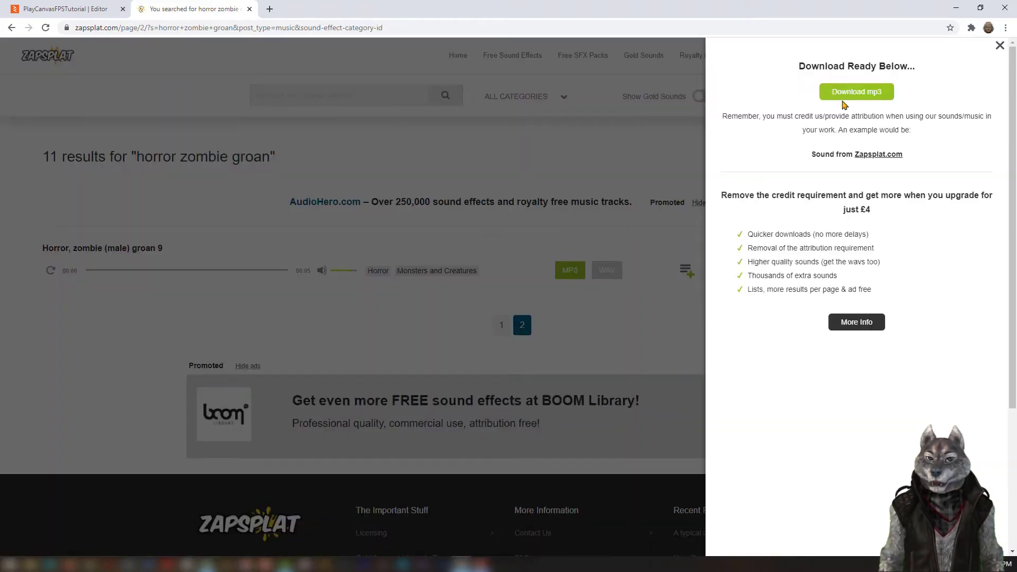
click(847, 96)
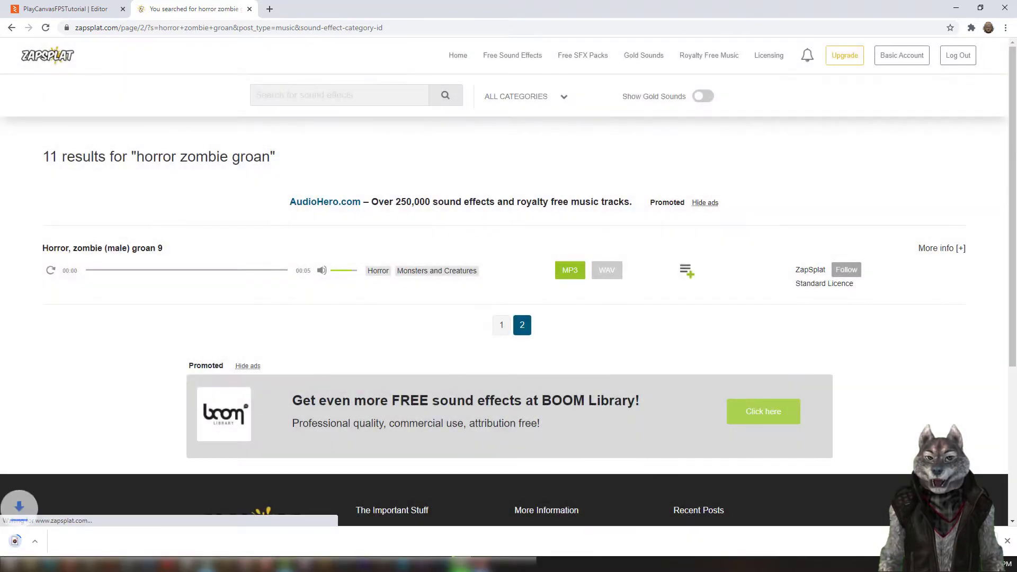
Step: Search the sound effects library for "atmospheric horror drone"
click(331, 101)
text(atmo)
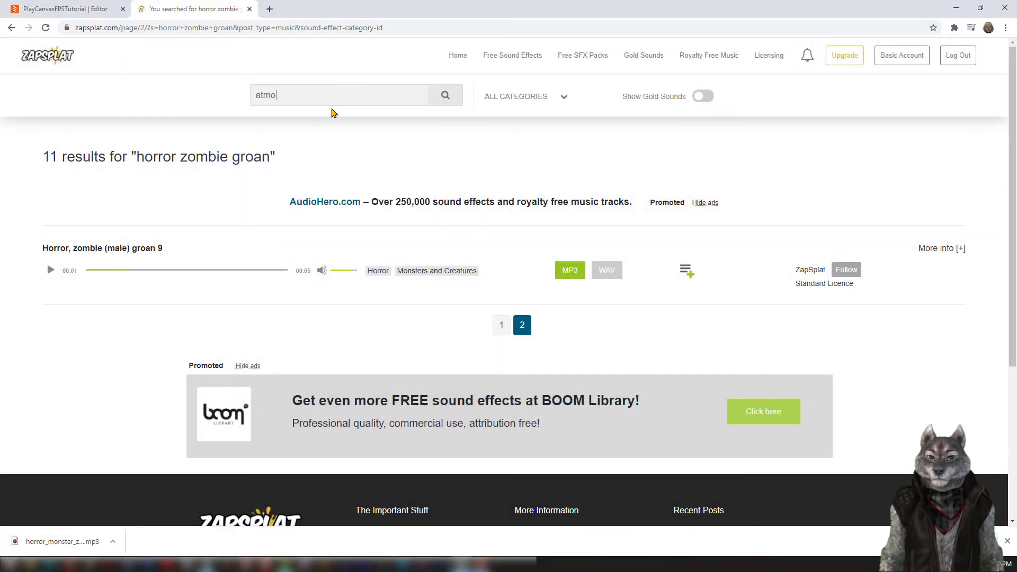
text(spheric horr)
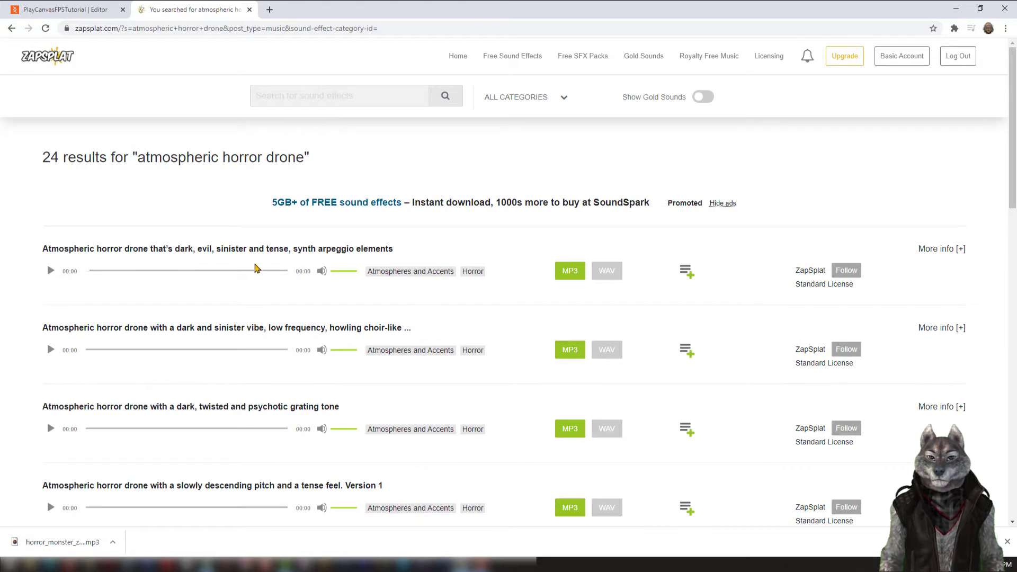
Step: Preview the dark, evil, sinister and tense horror drone with synth arpeggio elements and download it as an MP3
click(50, 272)
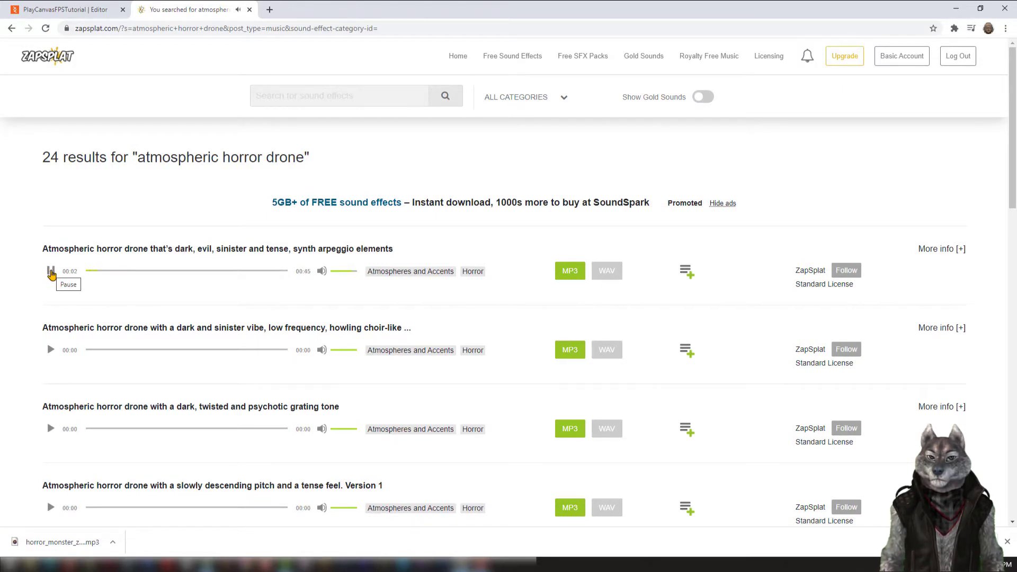
click(51, 271)
click(570, 272)
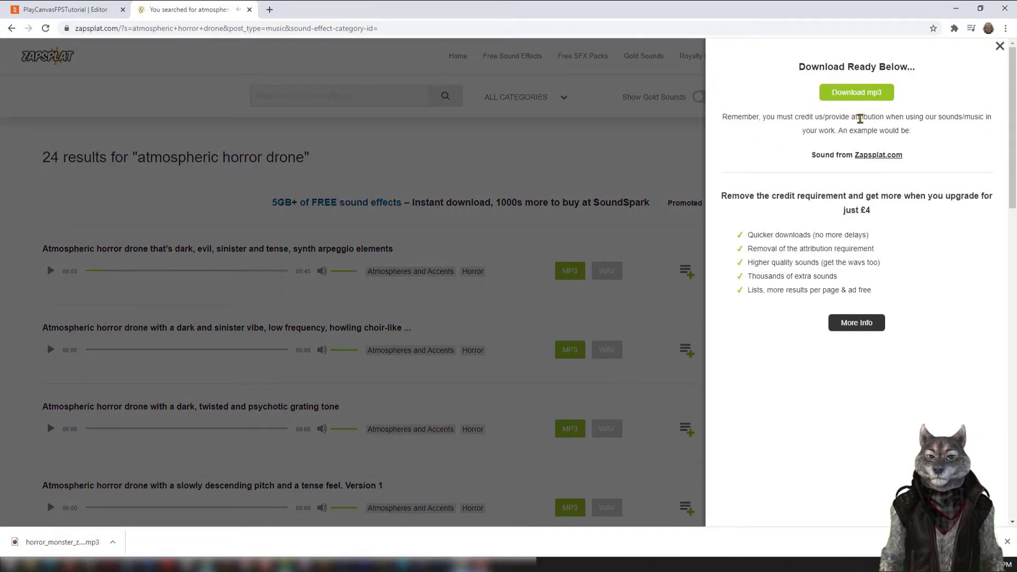
click(865, 93)
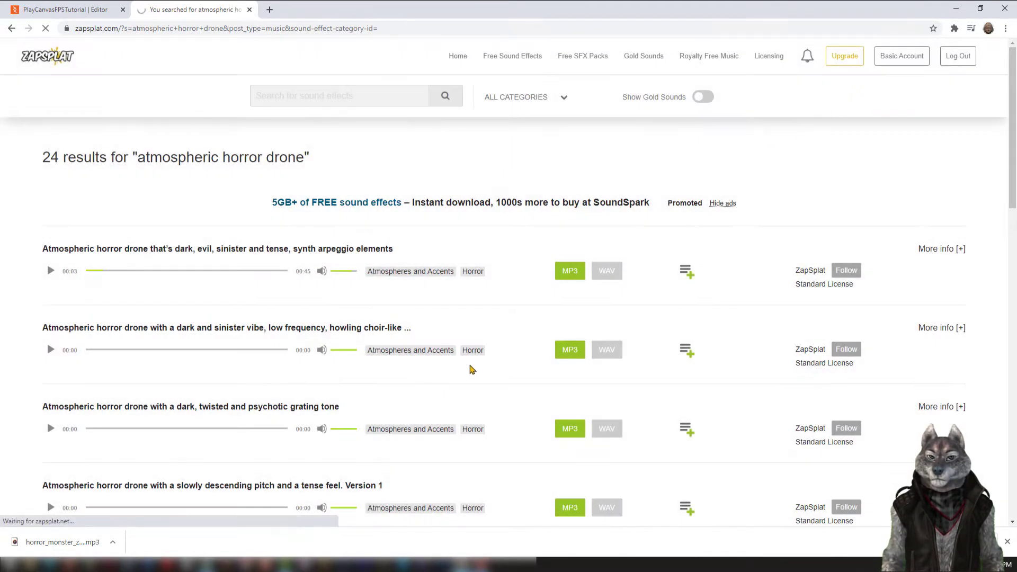
Step: Search the sound effects library for "bright tuned metal mallet"
click(297, 97)
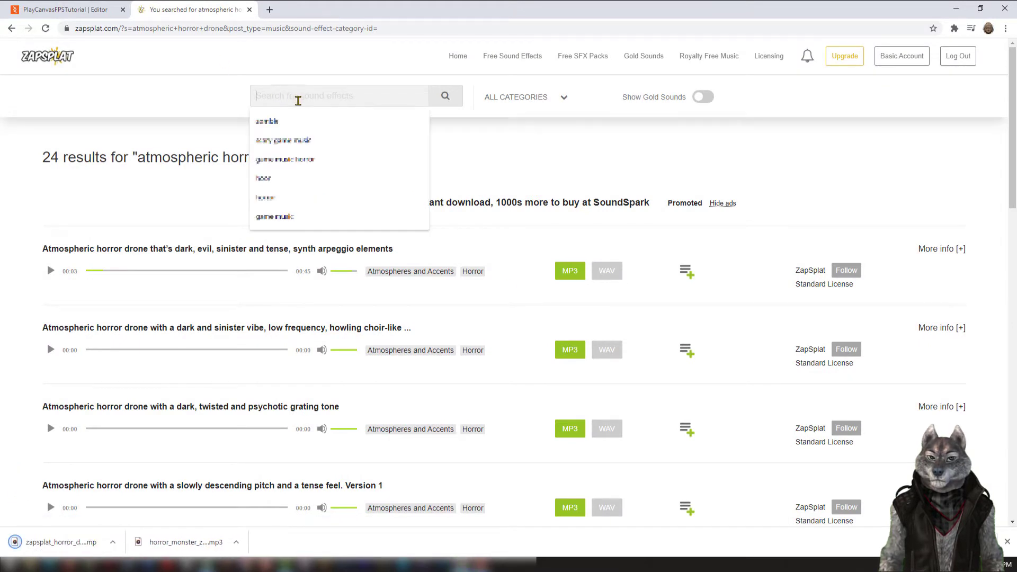
text(bright tuned met)
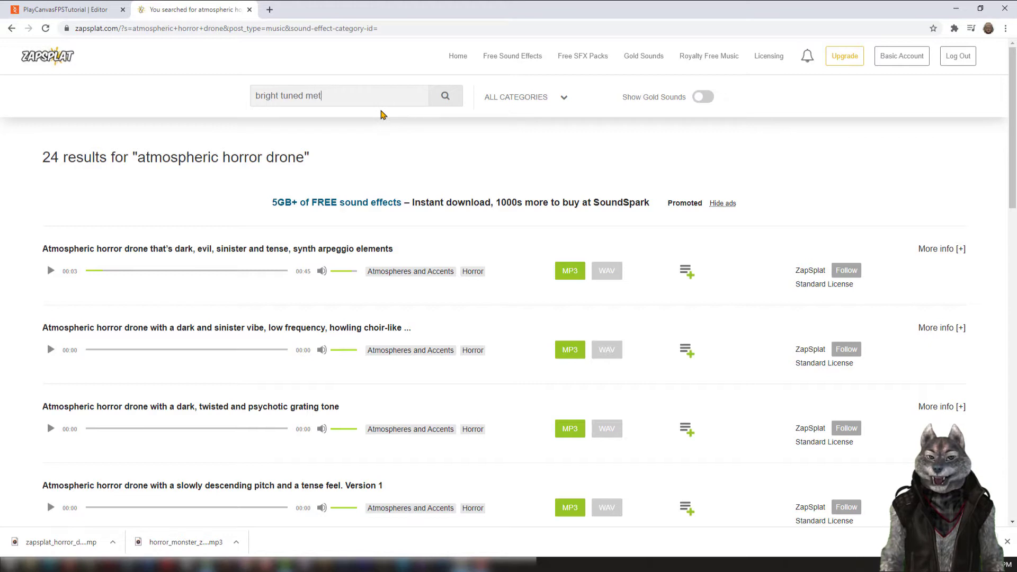
text(al mallet)
key(Return)
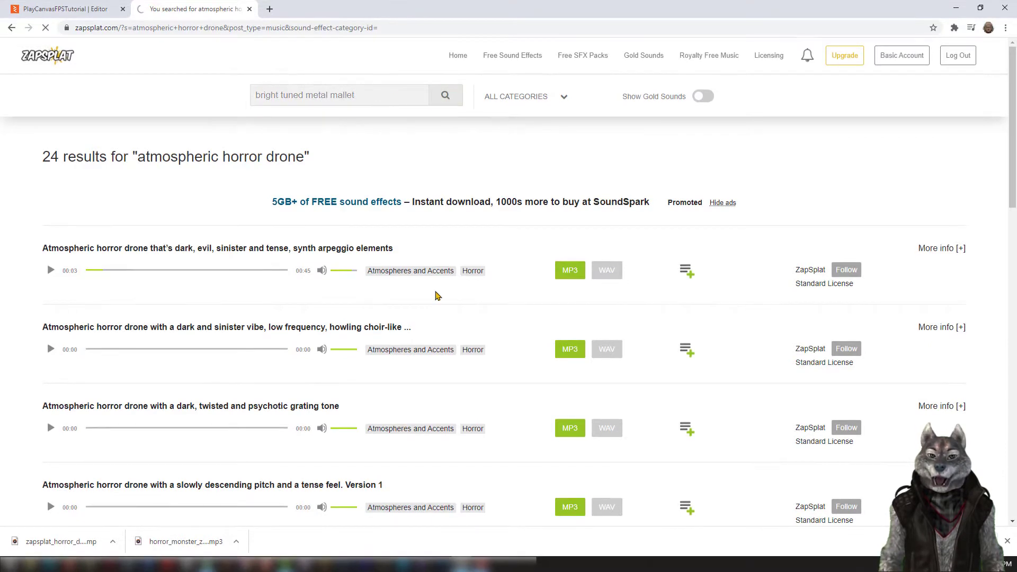
Step: Preview the bright tuned metal mallet chime hits Version 4 and Version 5 and download both as MP3 files
scroll(277, 327, down, 6)
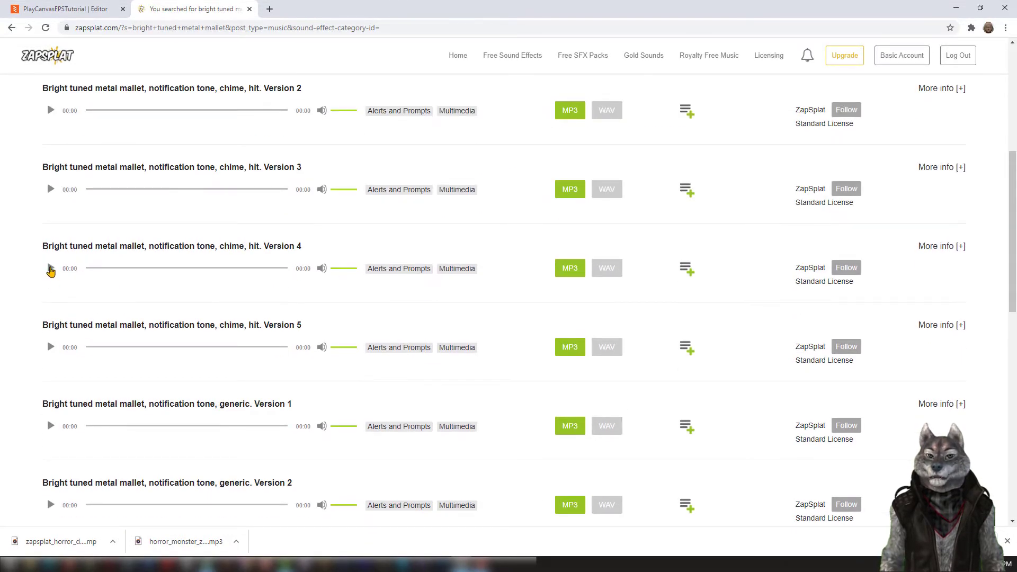
click(50, 269)
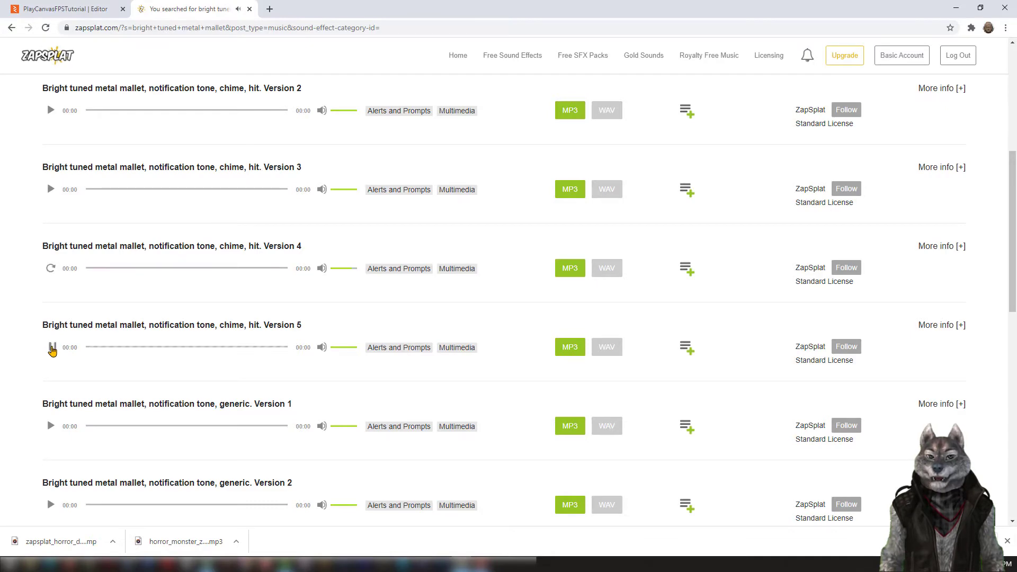
click(570, 272)
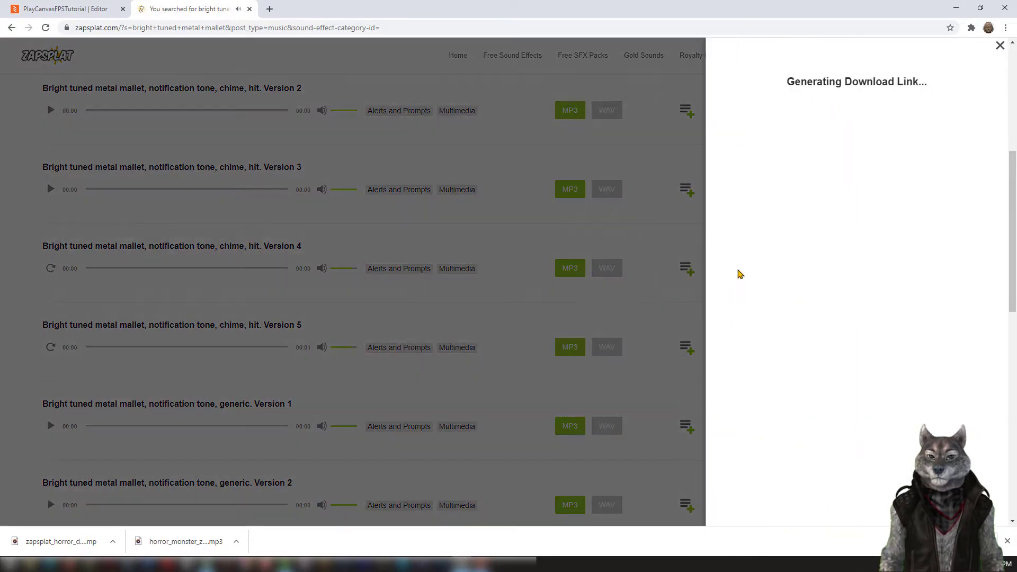
click(858, 95)
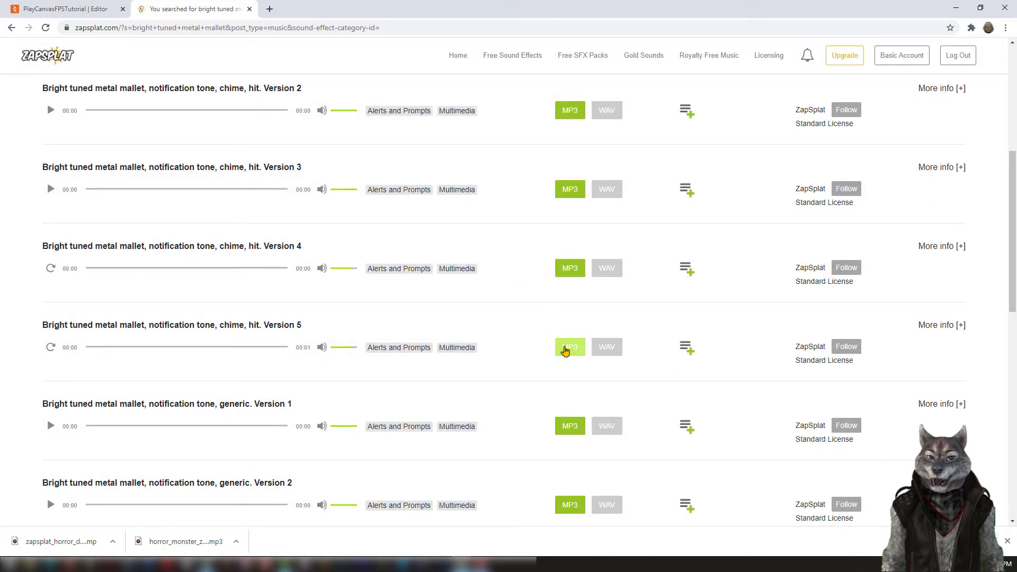
click(566, 348)
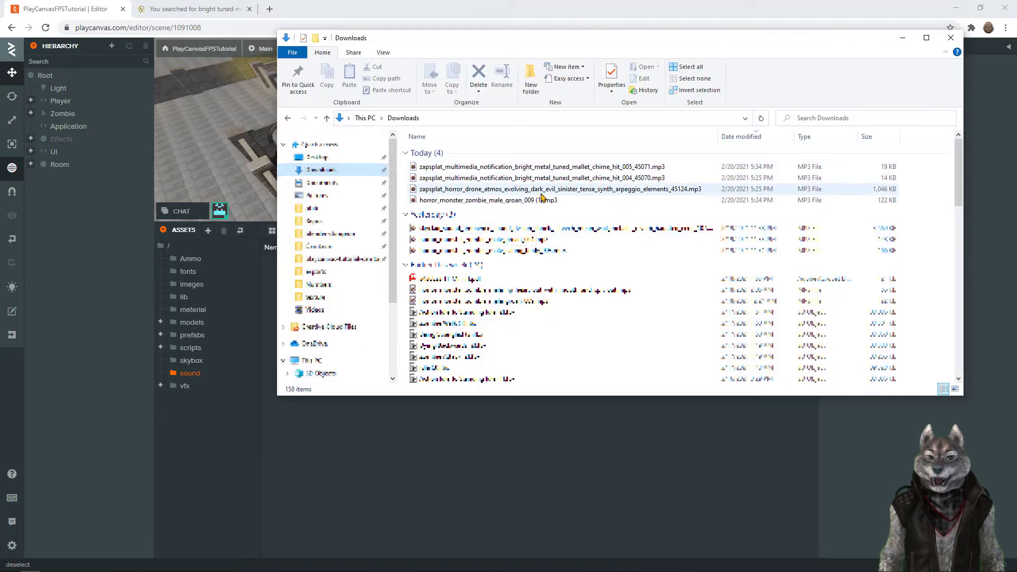
Step: Upload the zapsplat_horror_drone_atmos MP3 from the Downloads folder into the PlayCanvas project's sound assets folder
click(623, 193)
drag(622, 192, 309, 480)
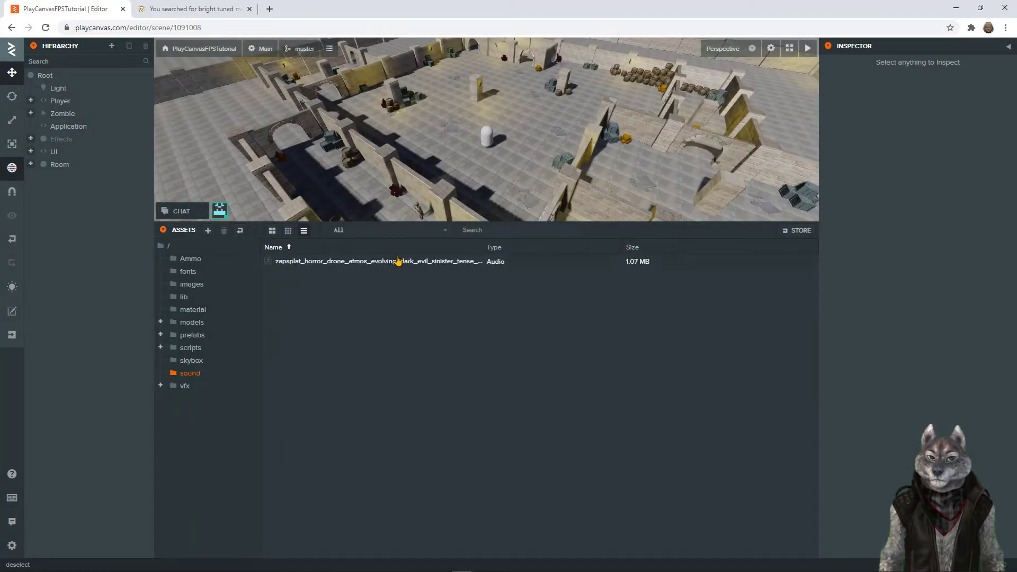
click(364, 265)
Step: Add a Sound component to the Application entity and assign the horror drone audio asset to Slot 1
click(74, 130)
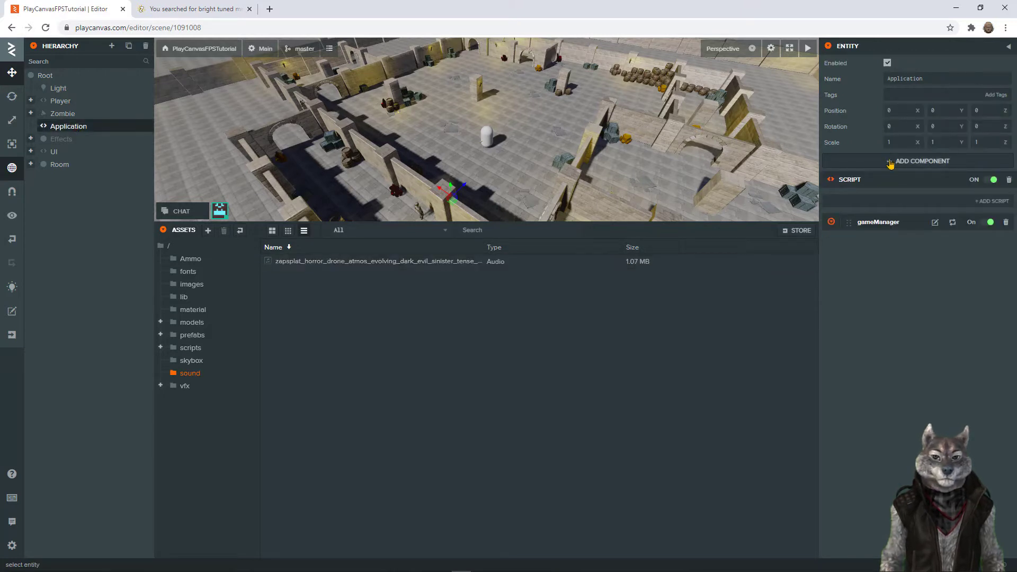
click(917, 161)
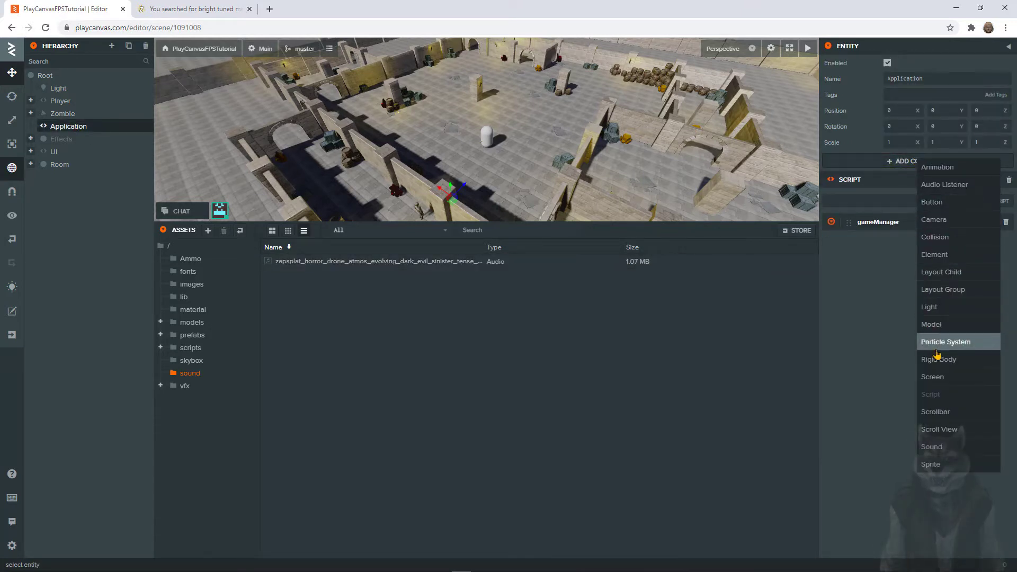
click(932, 447)
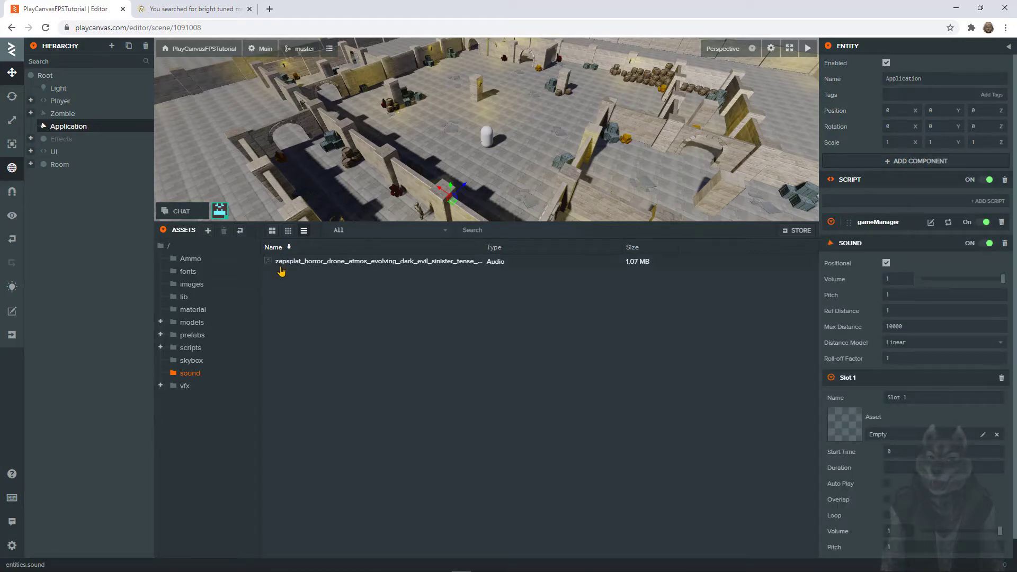
drag(281, 272, 700, 360)
drag(820, 424, 843, 426)
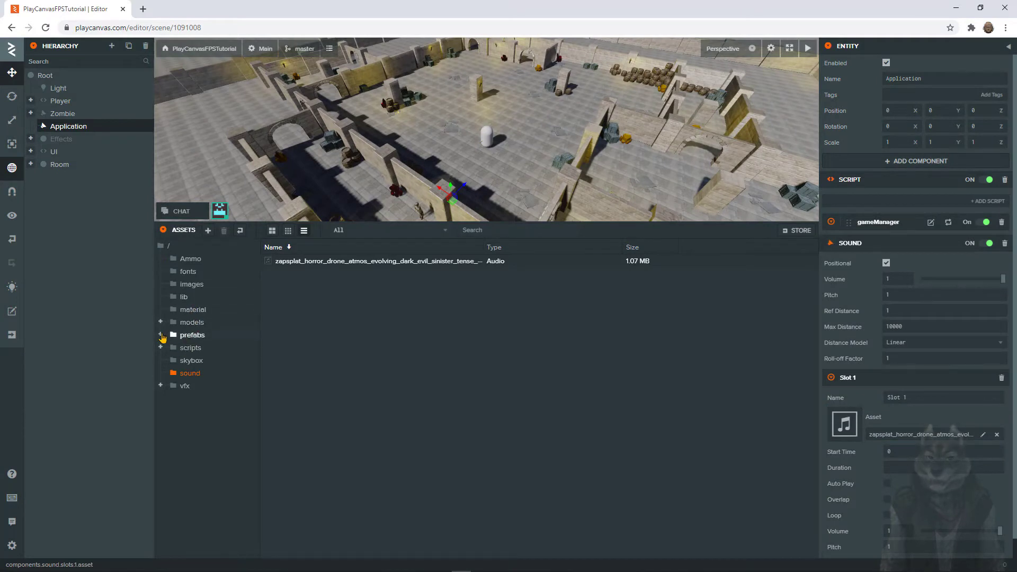
Step: Upload horror_monster_zombie_male_groan_009 (1).mp3 from the Downloads folder into the project's models/zombie assets folder
click(190, 323)
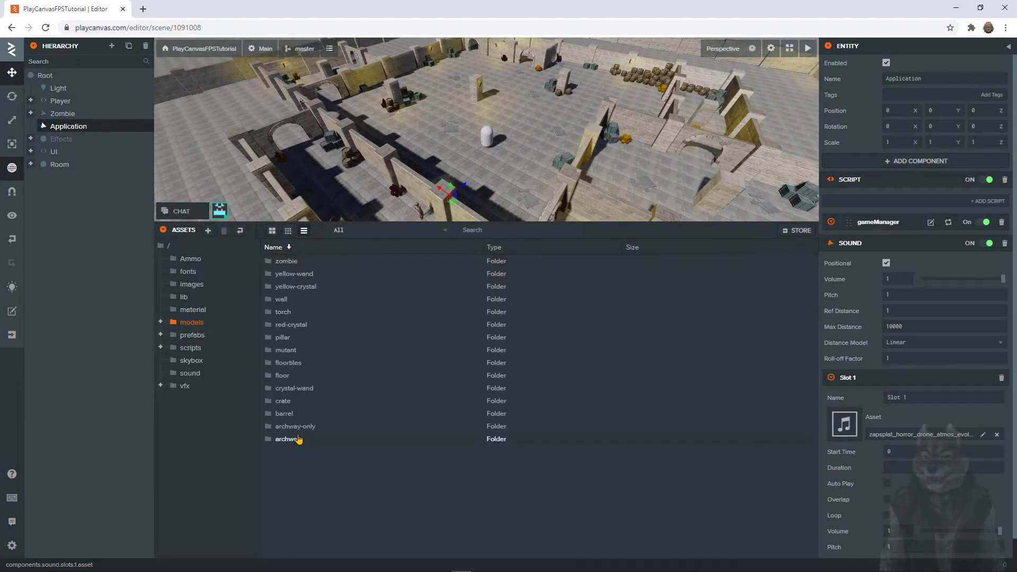
double_click(292, 262)
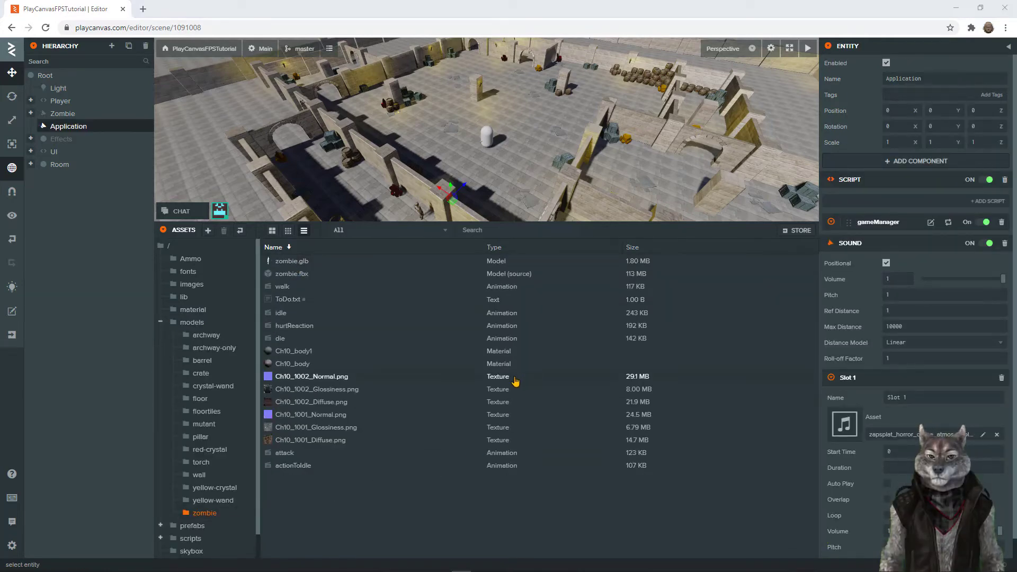
key(alt+Tab)
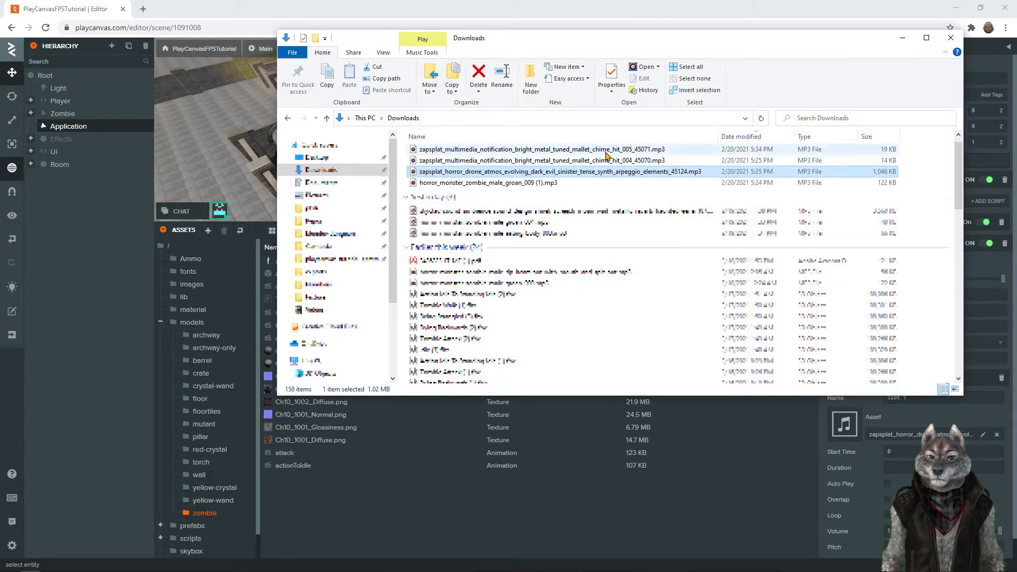
click(466, 183)
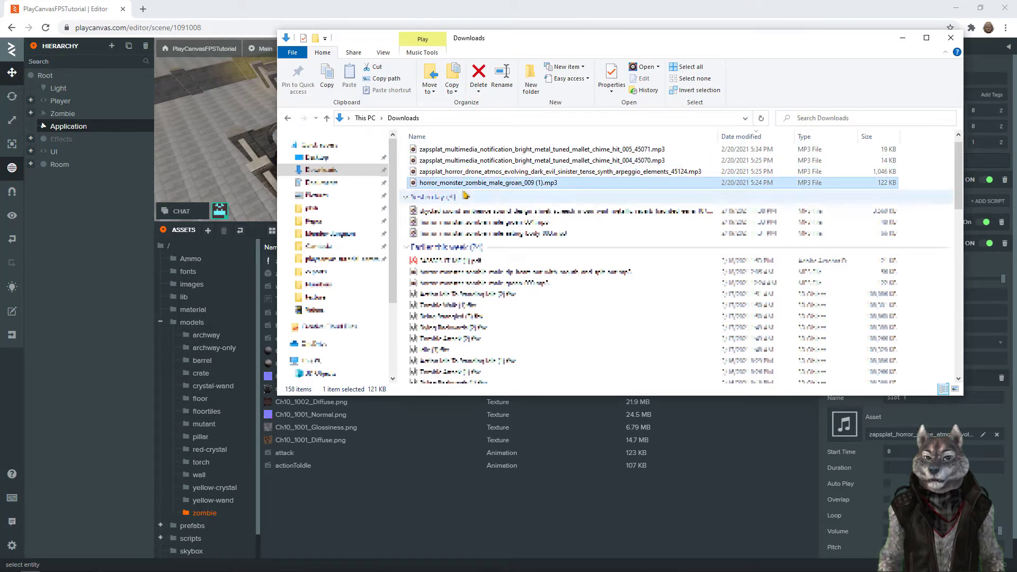
drag(466, 185, 357, 524)
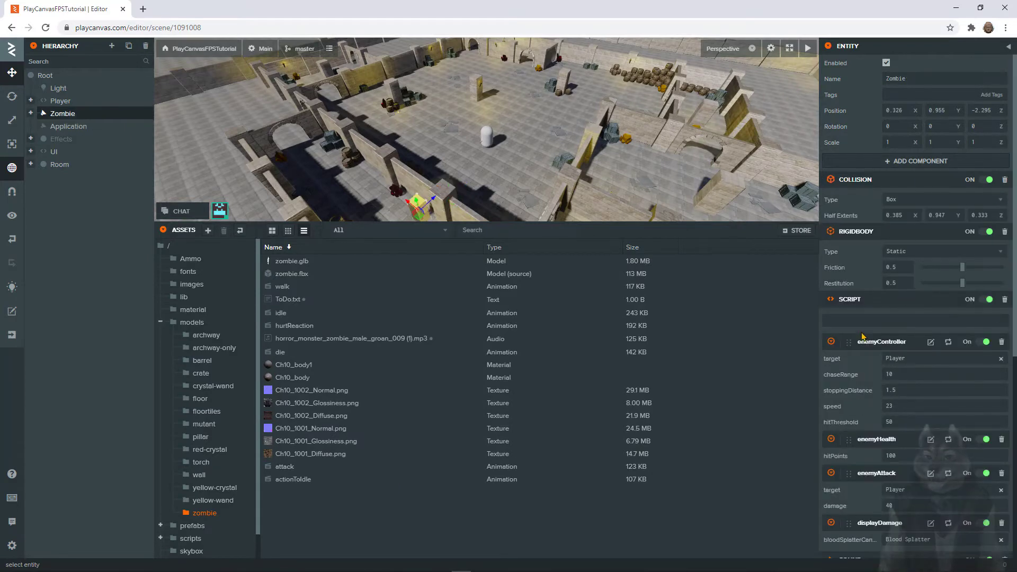
Step: Assign the zombie groan audio to Slot 1 of the Zombie entity's Sound component and enable Auto Play, Overlap and Loop
scroll(863, 336, down, 6)
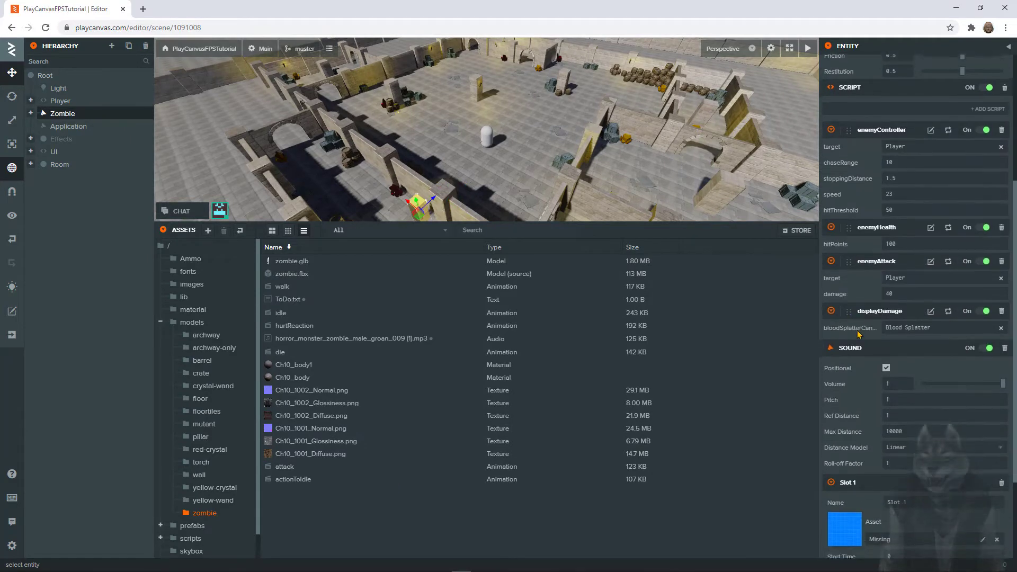
drag(330, 339, 845, 405)
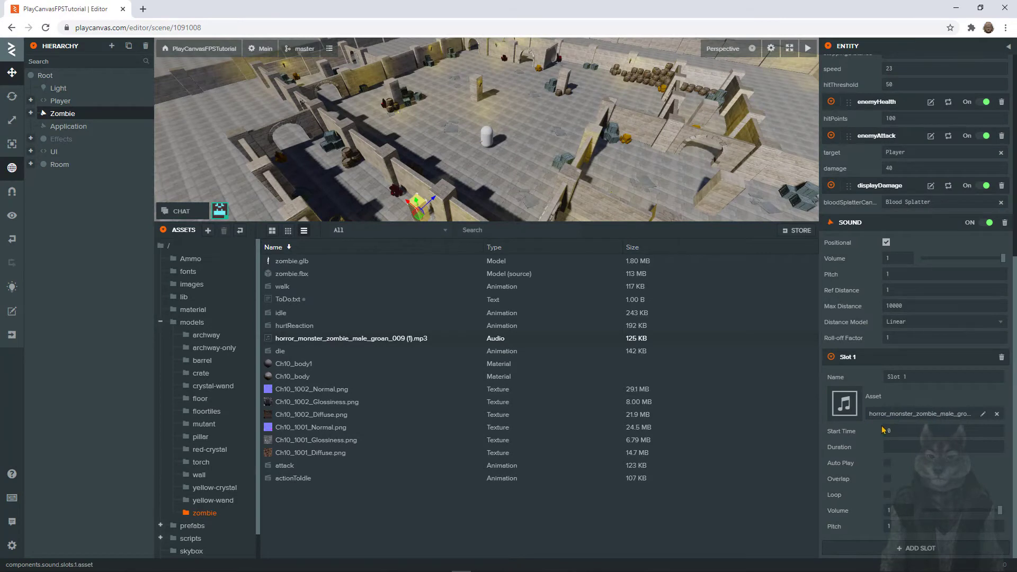
click(888, 462)
click(888, 479)
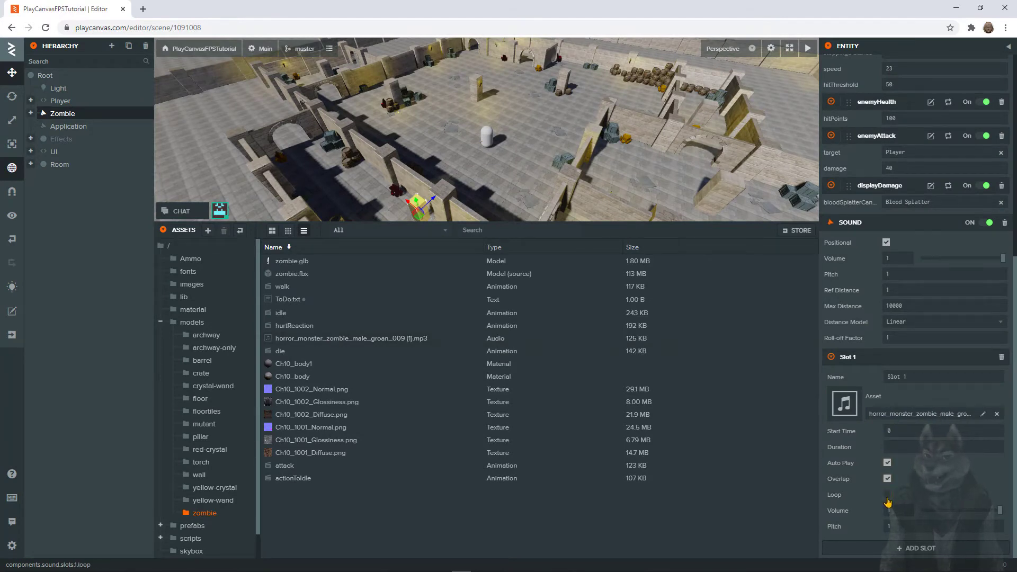
click(888, 494)
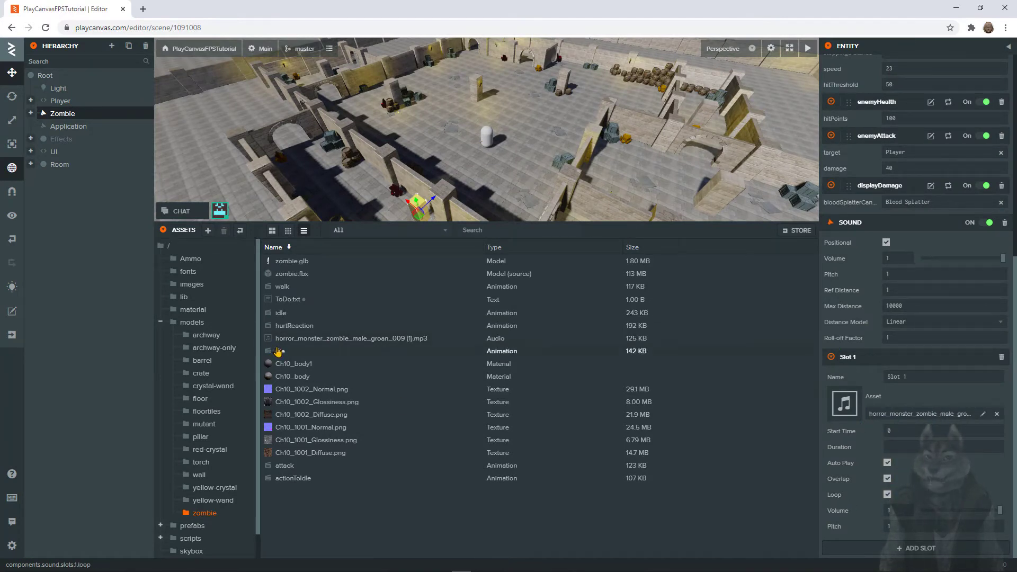
Step: Enable Auto Play, Overlap and Loop for Slot 1 of the Application entity's Sound component
click(69, 126)
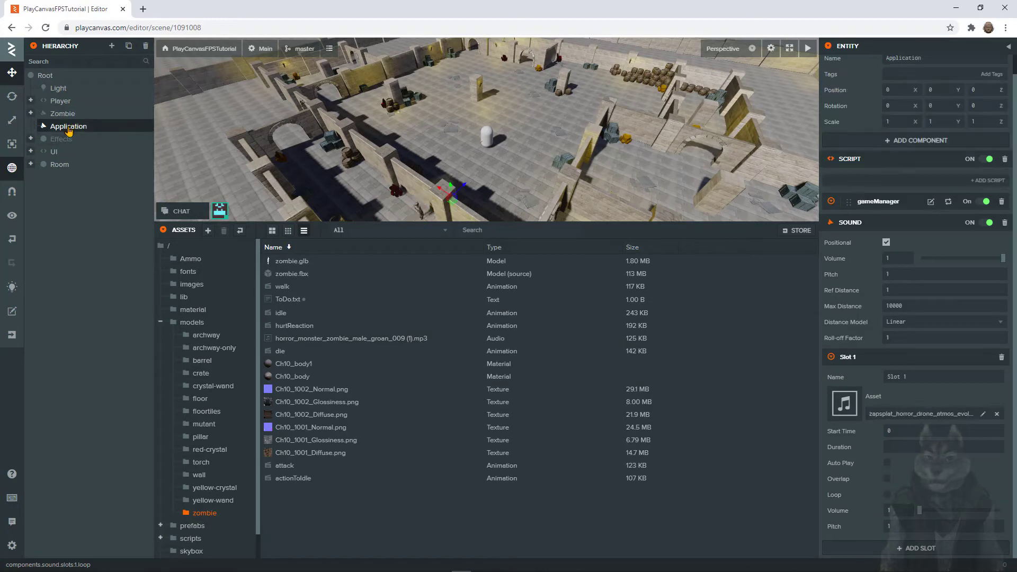
click(888, 463)
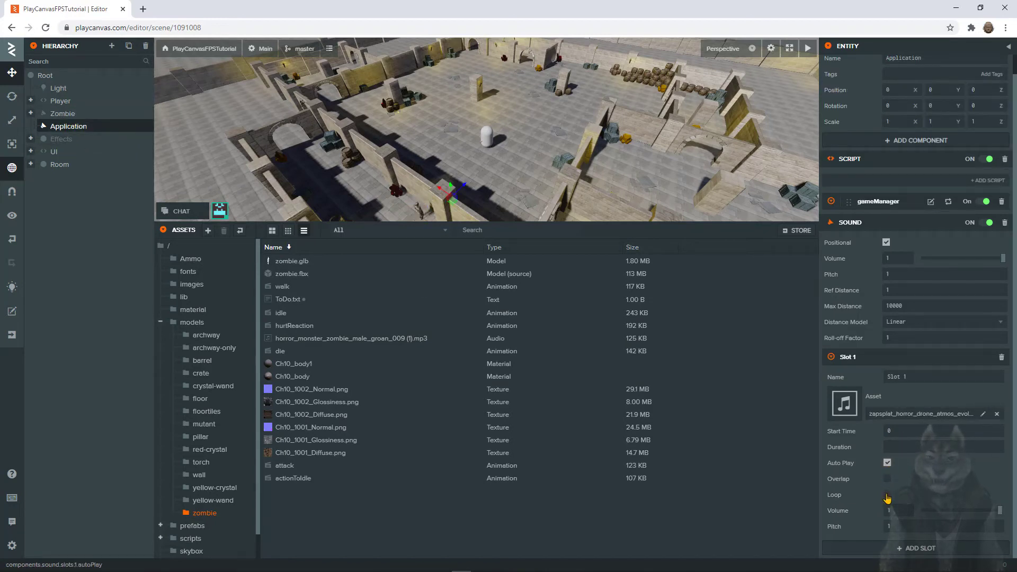
click(887, 479)
click(888, 494)
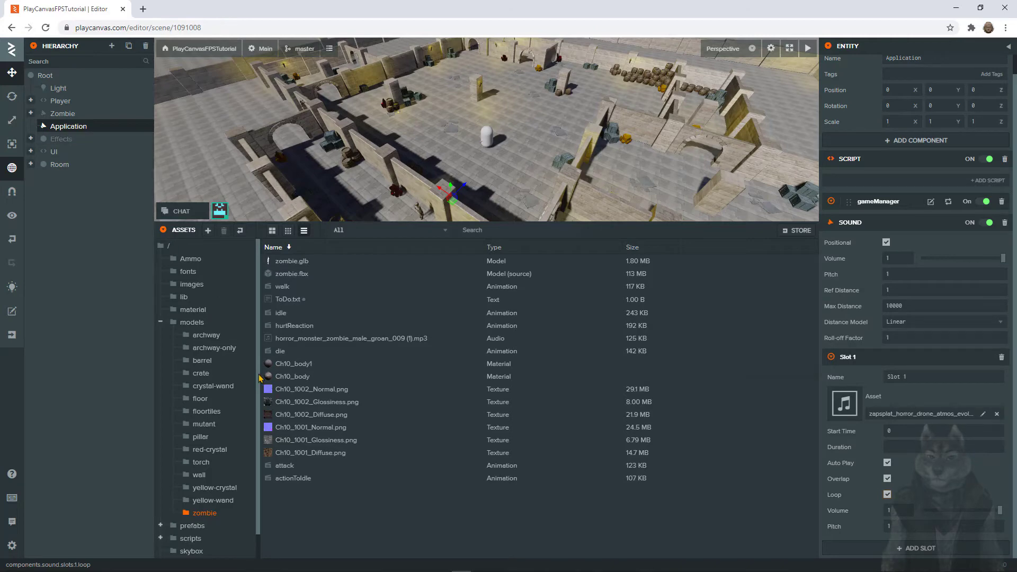
Step: Upload the bright metal tuned mallet chime_hit_004_45070 MP3 from the Downloads folder into the models/yellow-crystal assets folder
click(214, 488)
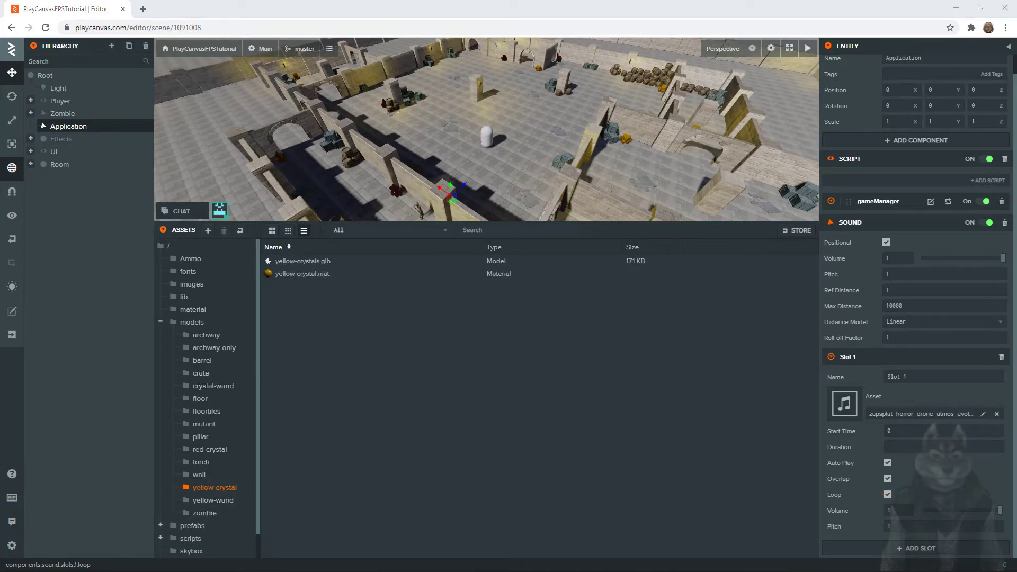
key(alt+Tab)
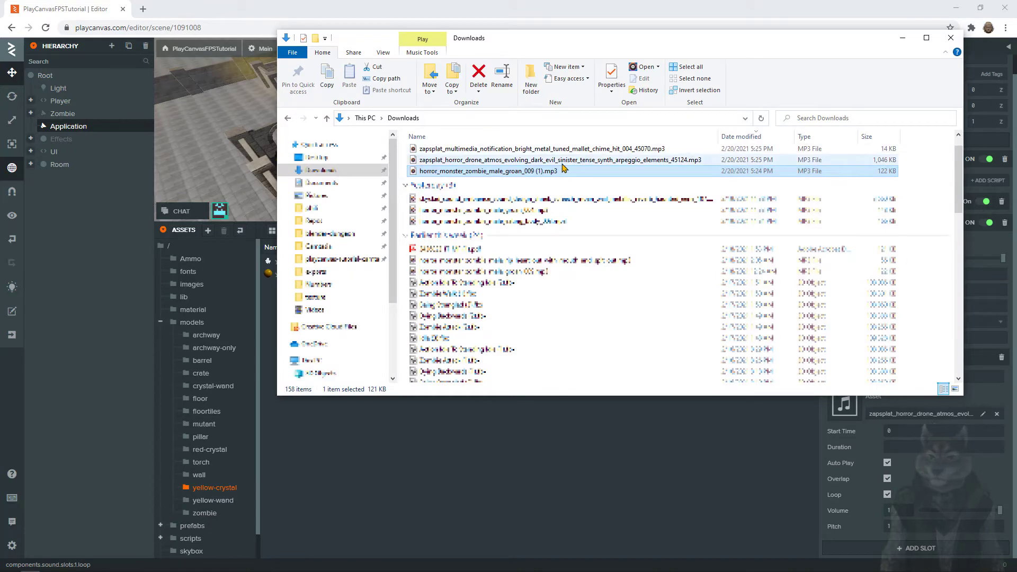
click(593, 159)
click(631, 150)
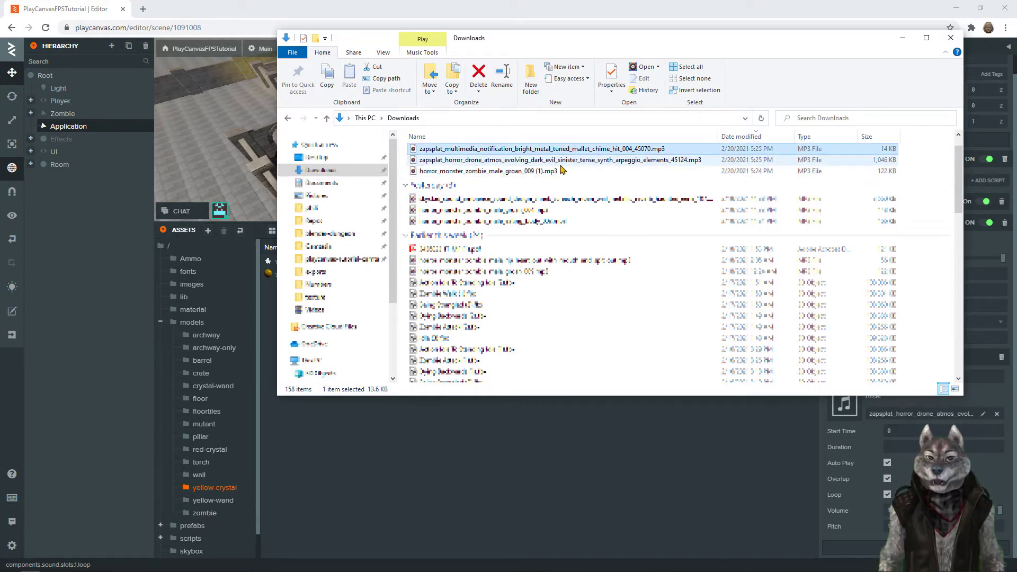
scroll(560, 178, down, 2)
scroll(561, 177, up, 3)
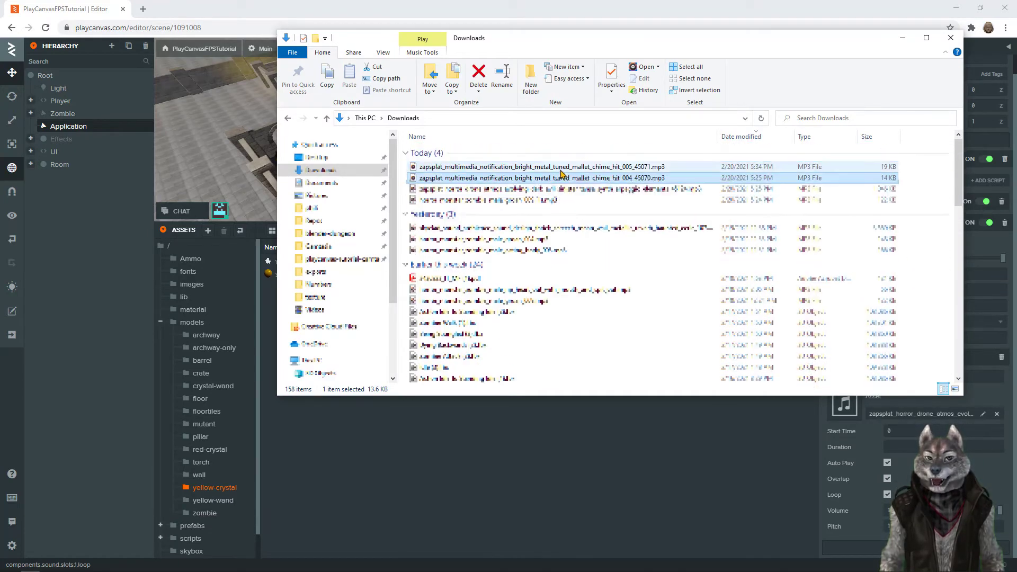
drag(584, 181, 371, 413)
Step: Assign the uploaded chime audio to the Pickup sound slot of the first yellow-crystals entity under Room > Pickups
click(31, 164)
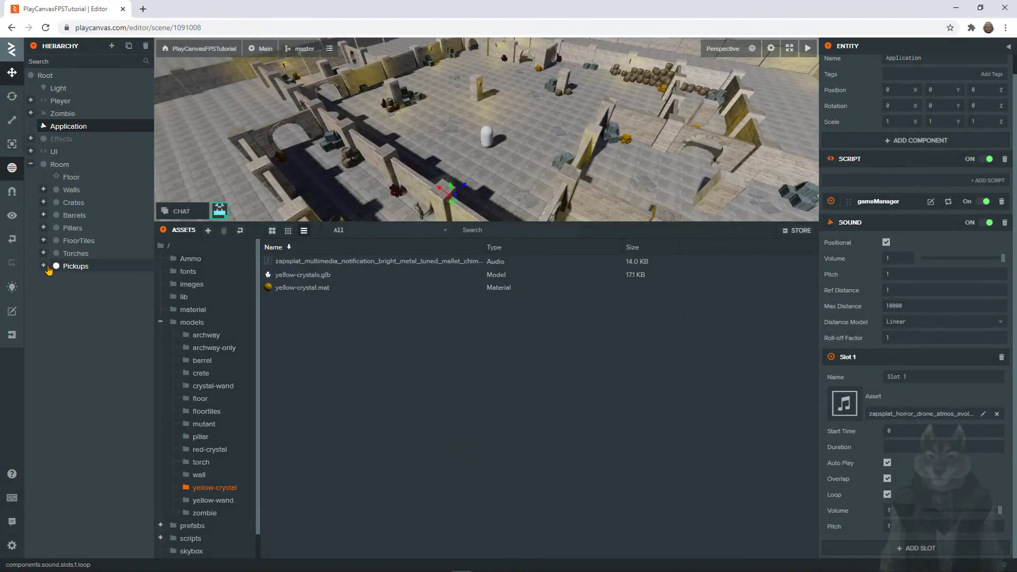
click(44, 266)
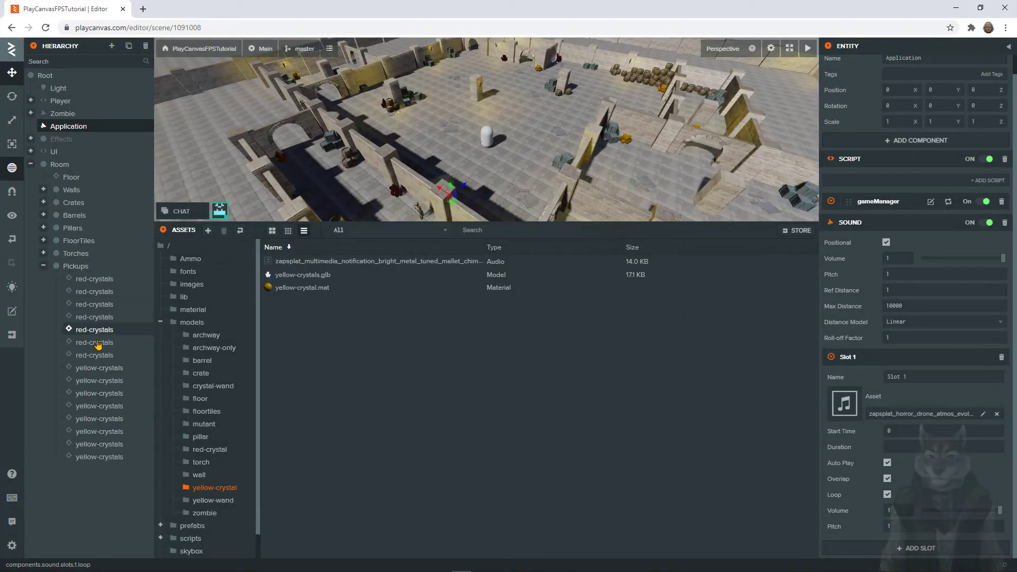
click(100, 368)
scroll(885, 316, down, 7)
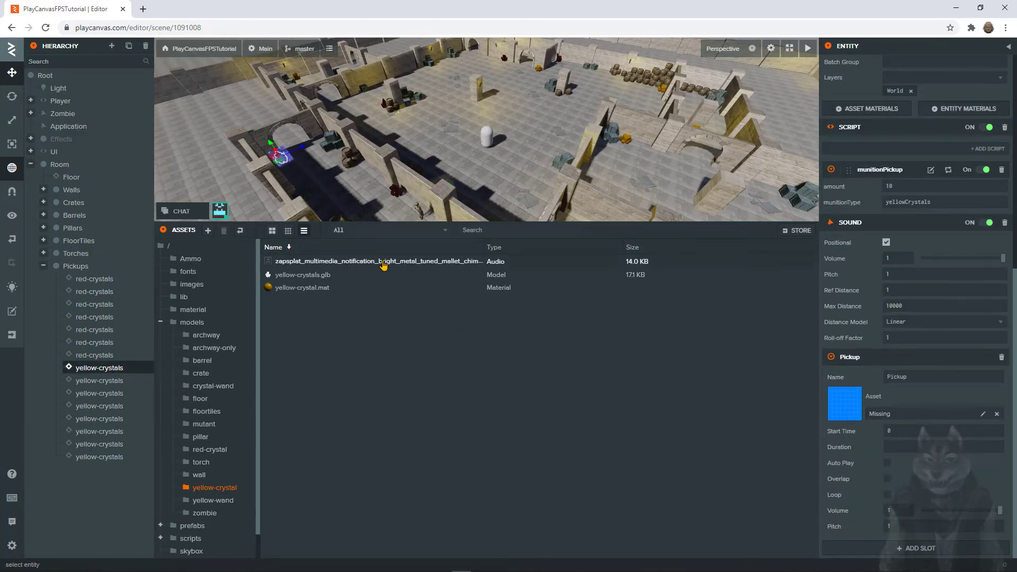
drag(385, 266, 846, 409)
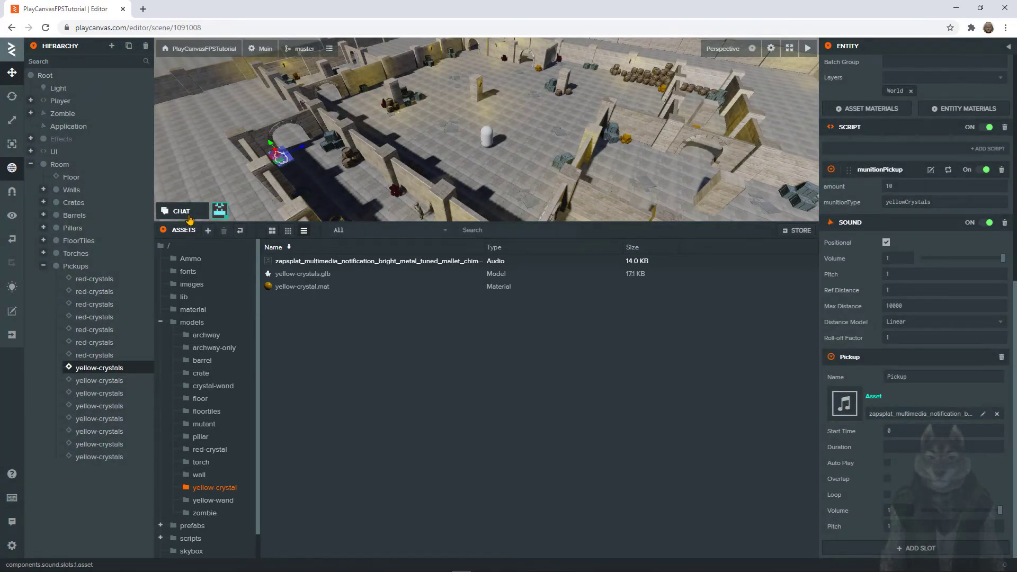
Step: Upload the bright metal tuned mallet chime_hit_005_45071 MP3 from the Downloads folder into the models/red-crystal assets folder
click(210, 450)
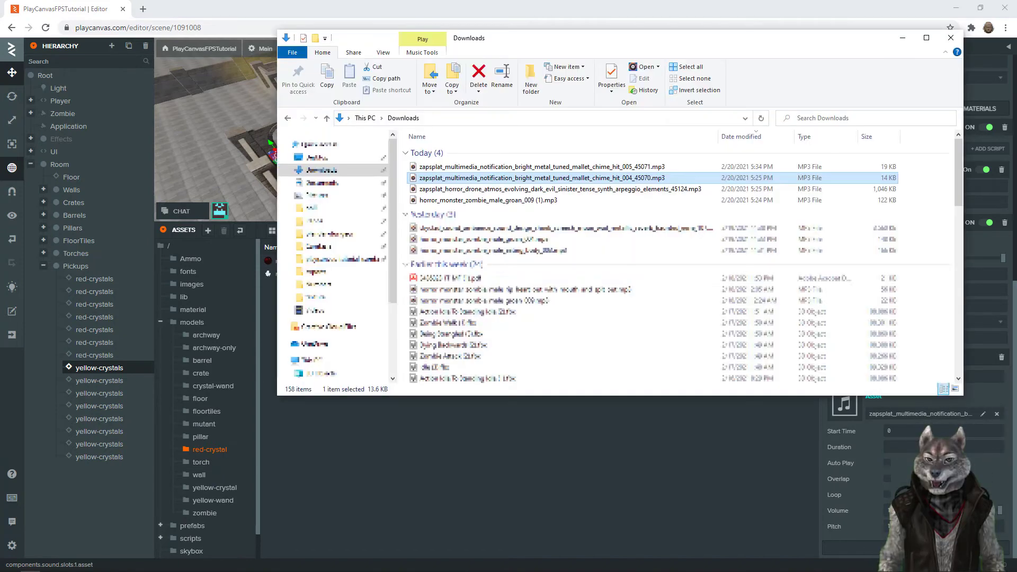
key(alt+Tab)
click(596, 168)
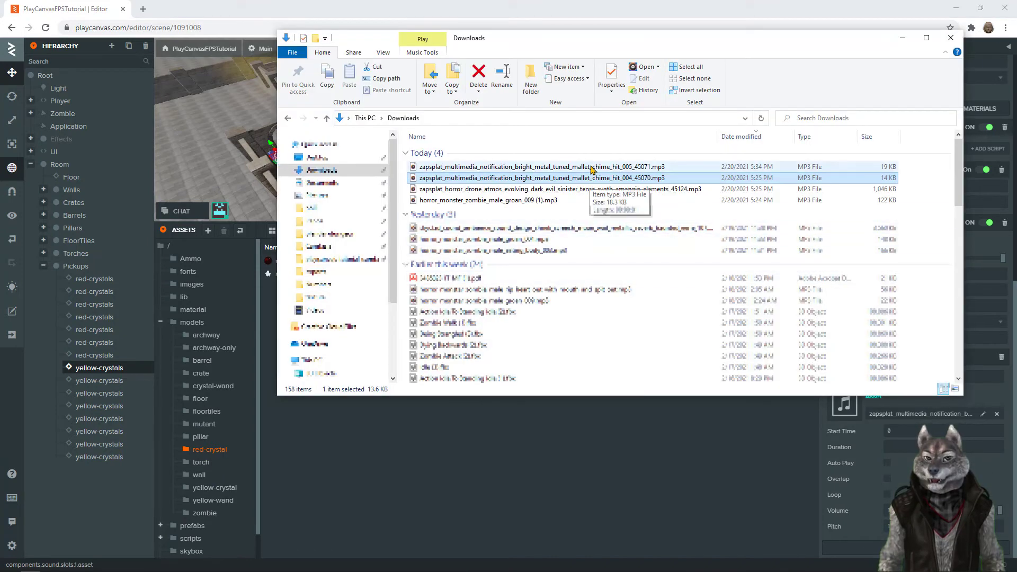
drag(595, 167, 433, 525)
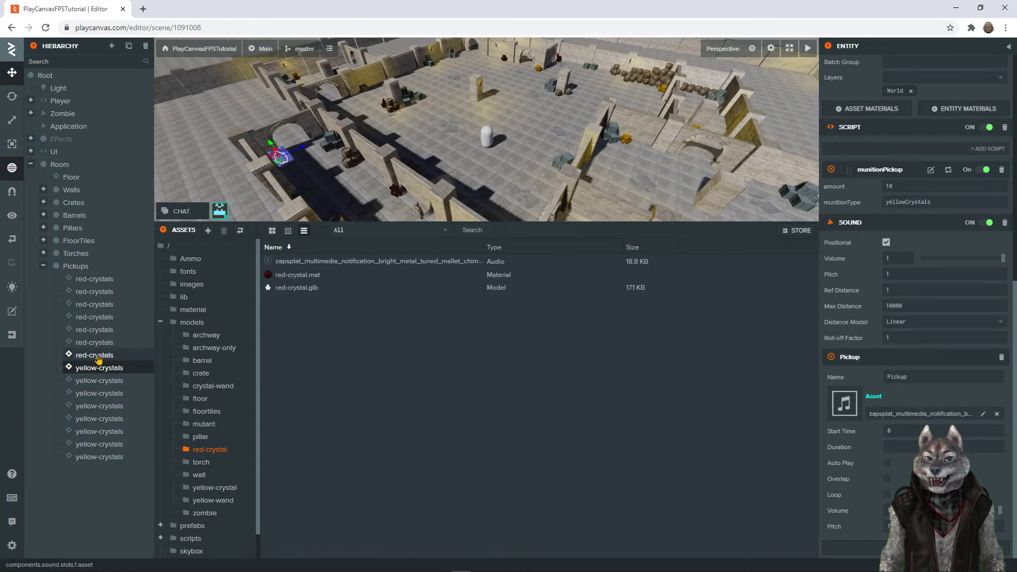
Step: Apply all overrides of the first yellow-crystals entity to its template
drag(97, 360, 107, 377)
click(109, 369)
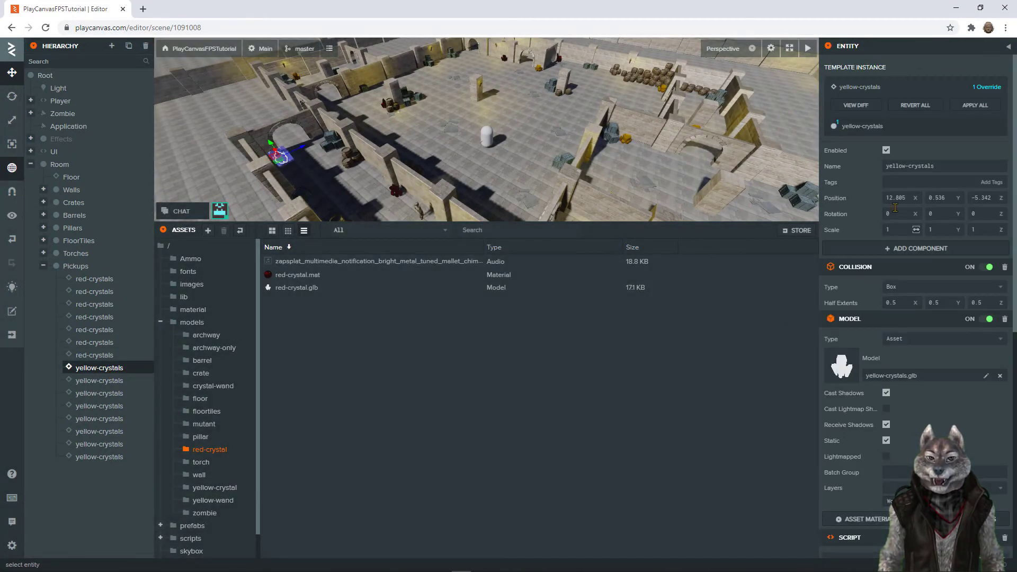
click(962, 106)
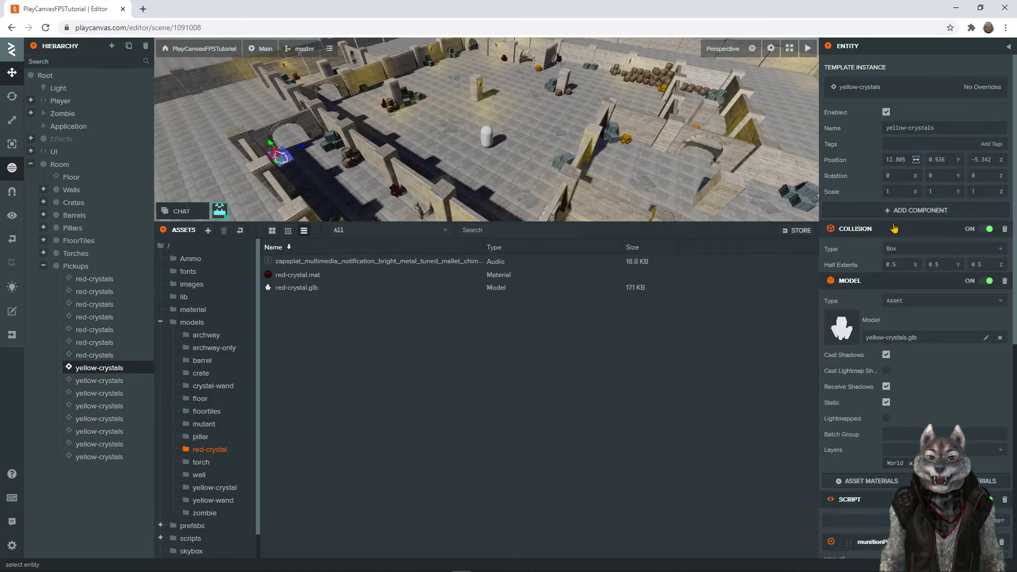
Step: Assign the red-crystal folder's chime audio to the Pickup sound slot of the last red-crystals entity and apply the override to its template
click(95, 356)
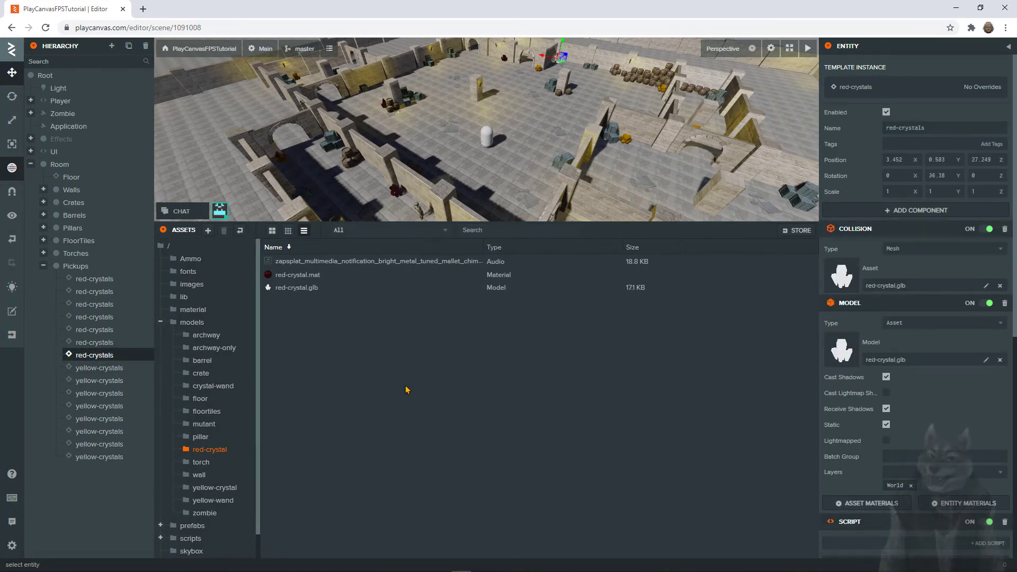
scroll(903, 370, down, 7)
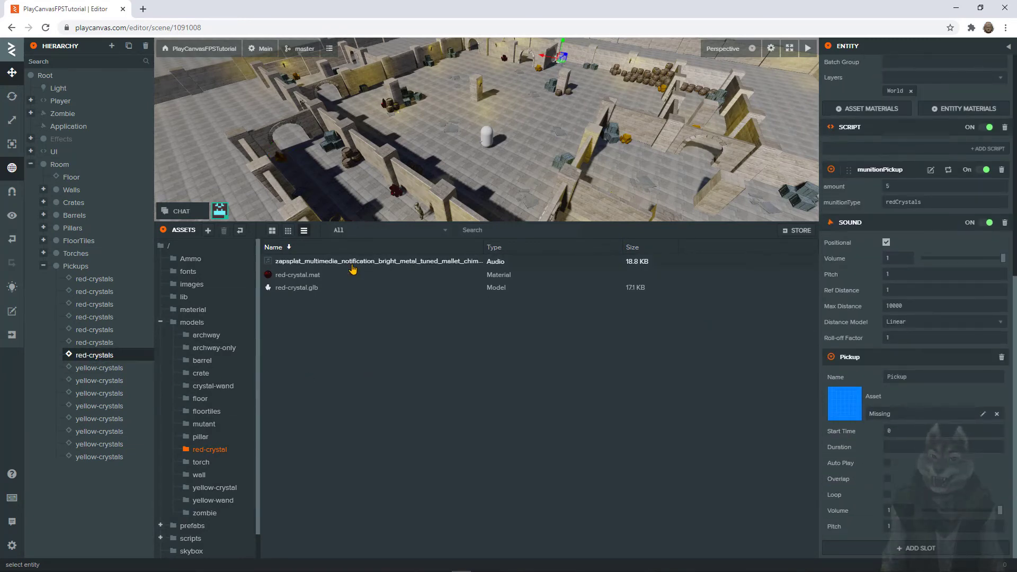
drag(358, 273, 835, 408)
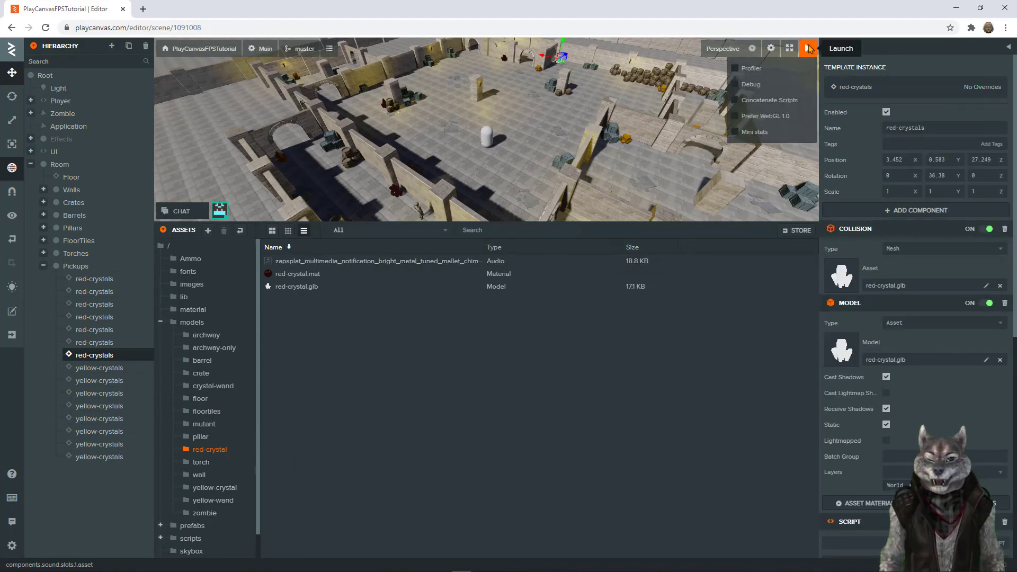
Step: Launch the game, walk through red and yellow crystals toward the zombie to test the sounds, and return to the editor
click(807, 49)
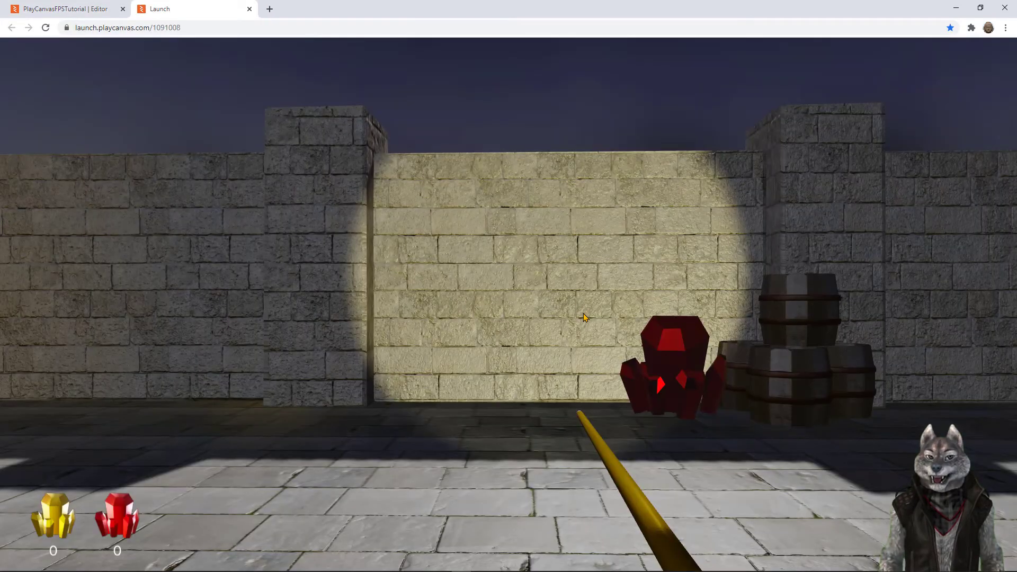
click(539, 404)
key(w)
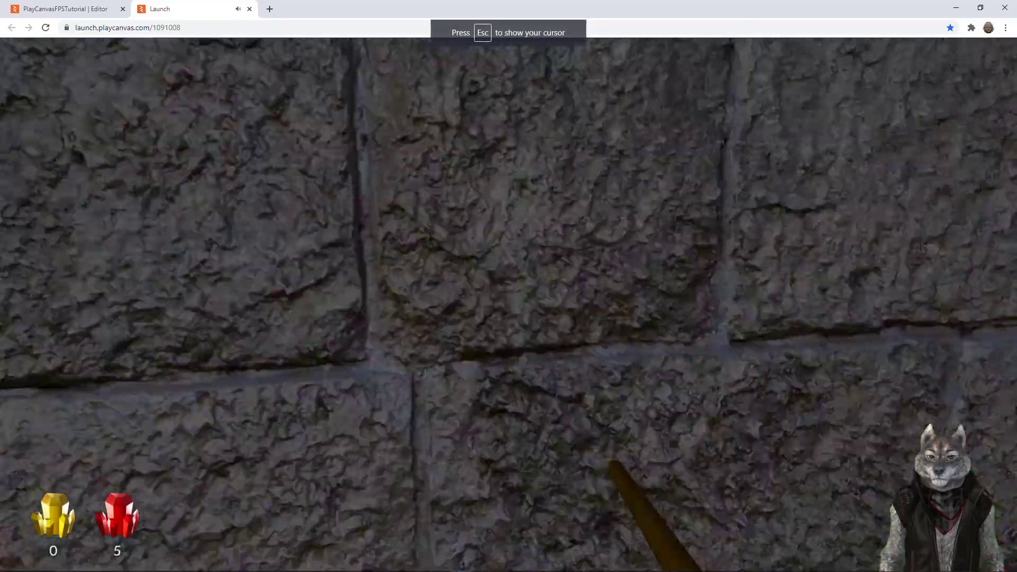
key(w)
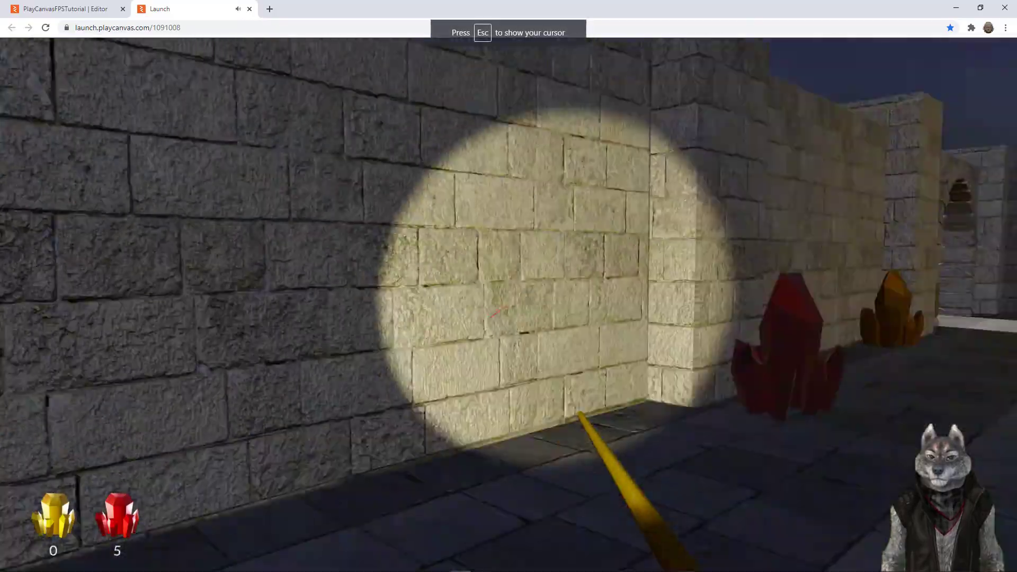
key(w)
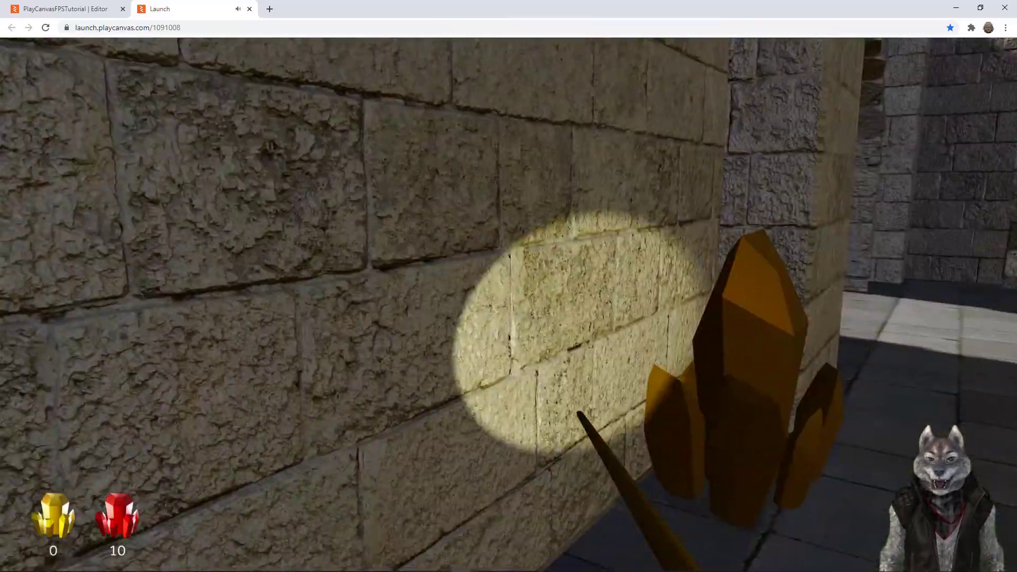
key(w)
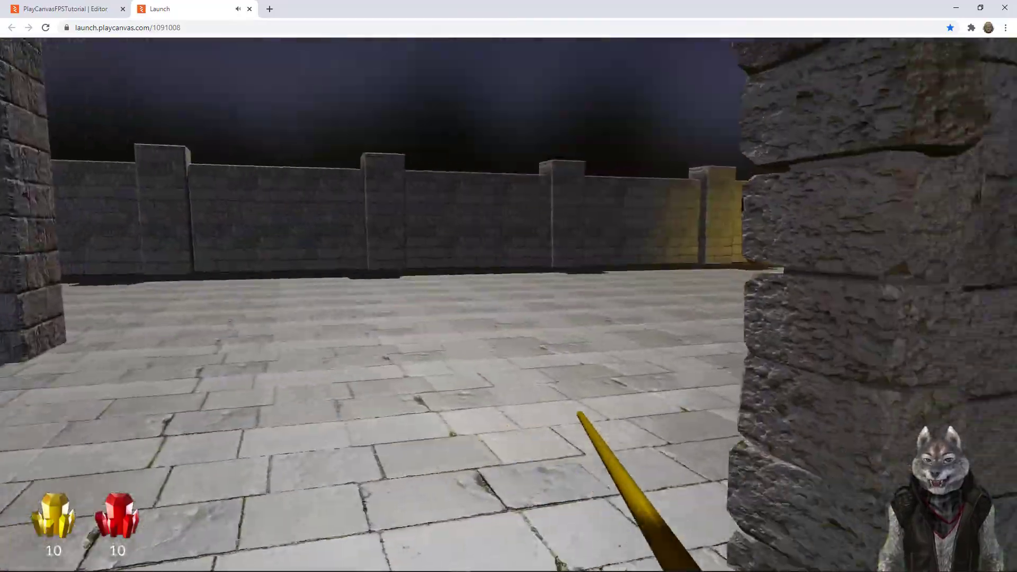
key(w)
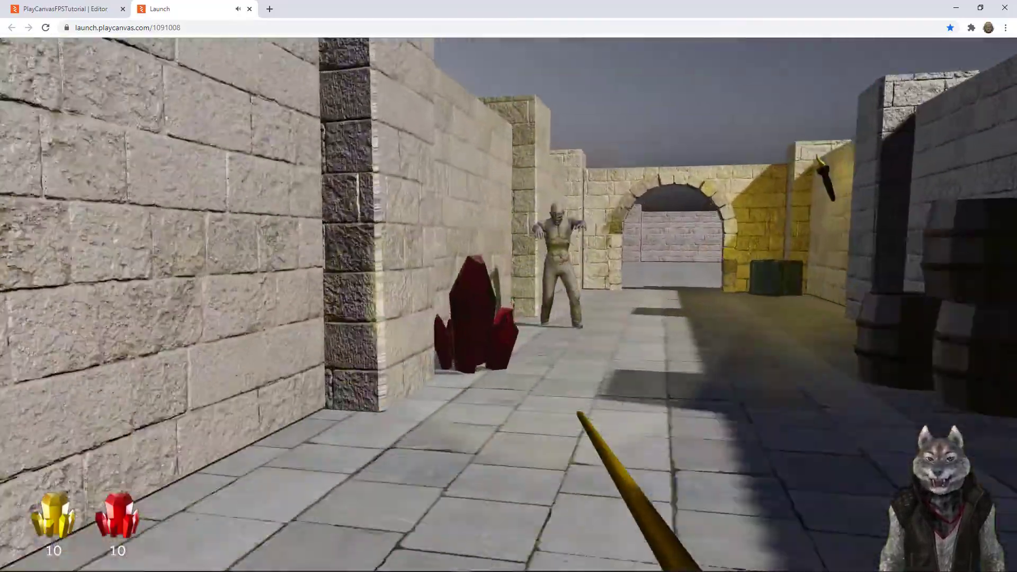
key(w)
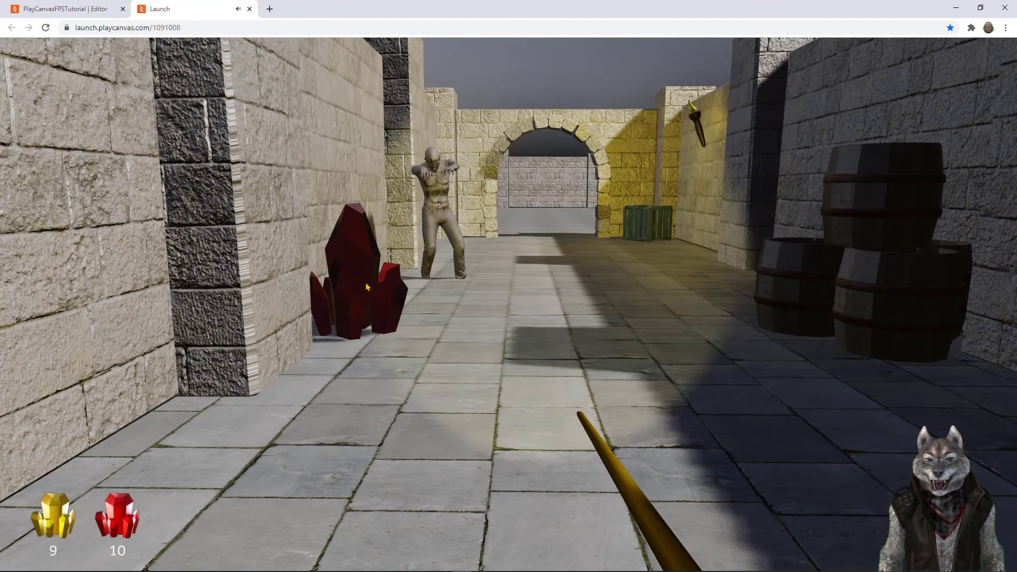
click(89, 7)
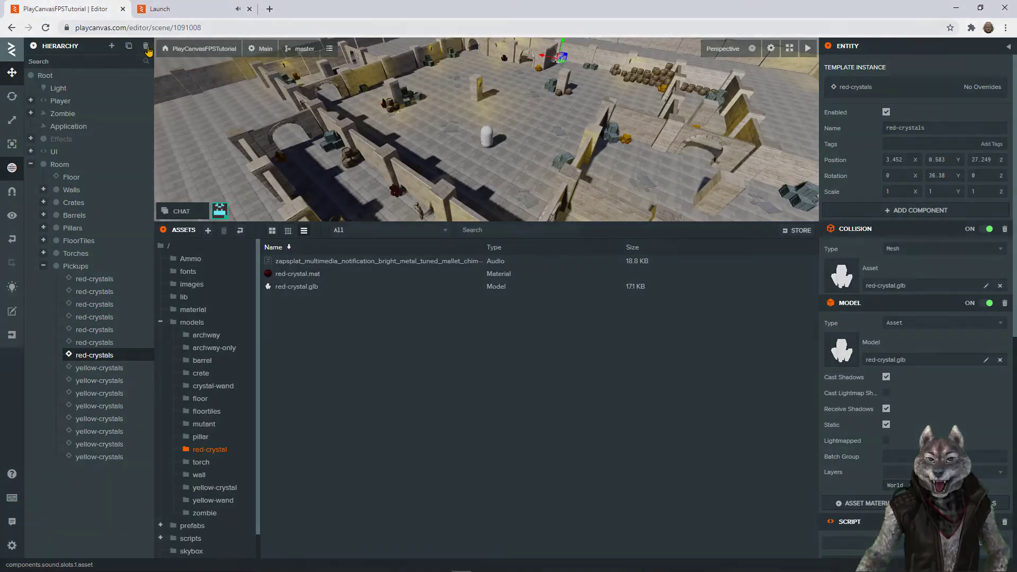